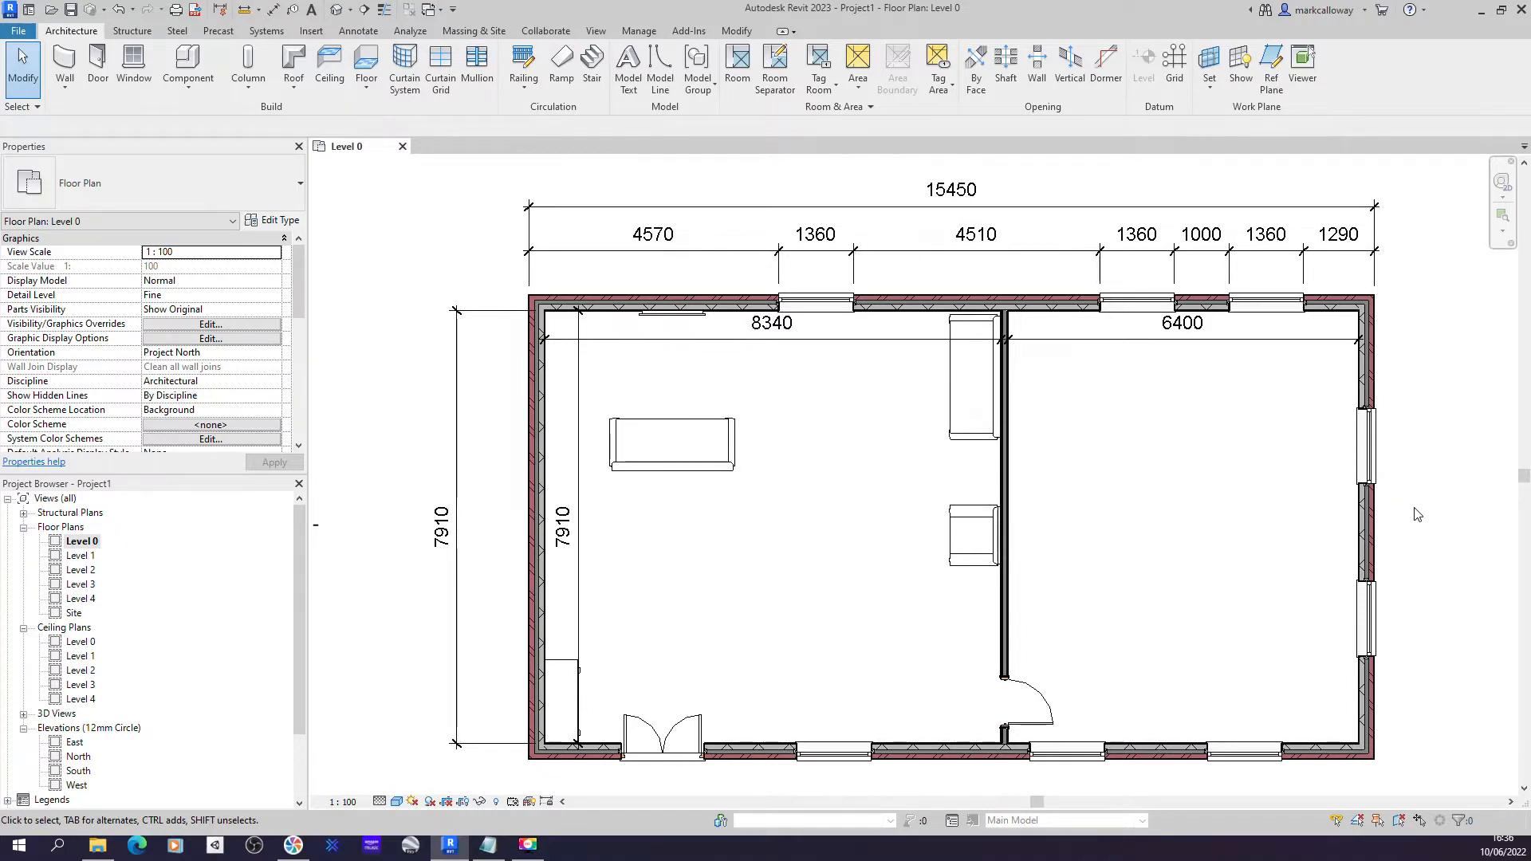
Step: Override the projection line color of the free-standing couch in the larger room to red, for that element only in this view
left_click(664, 469)
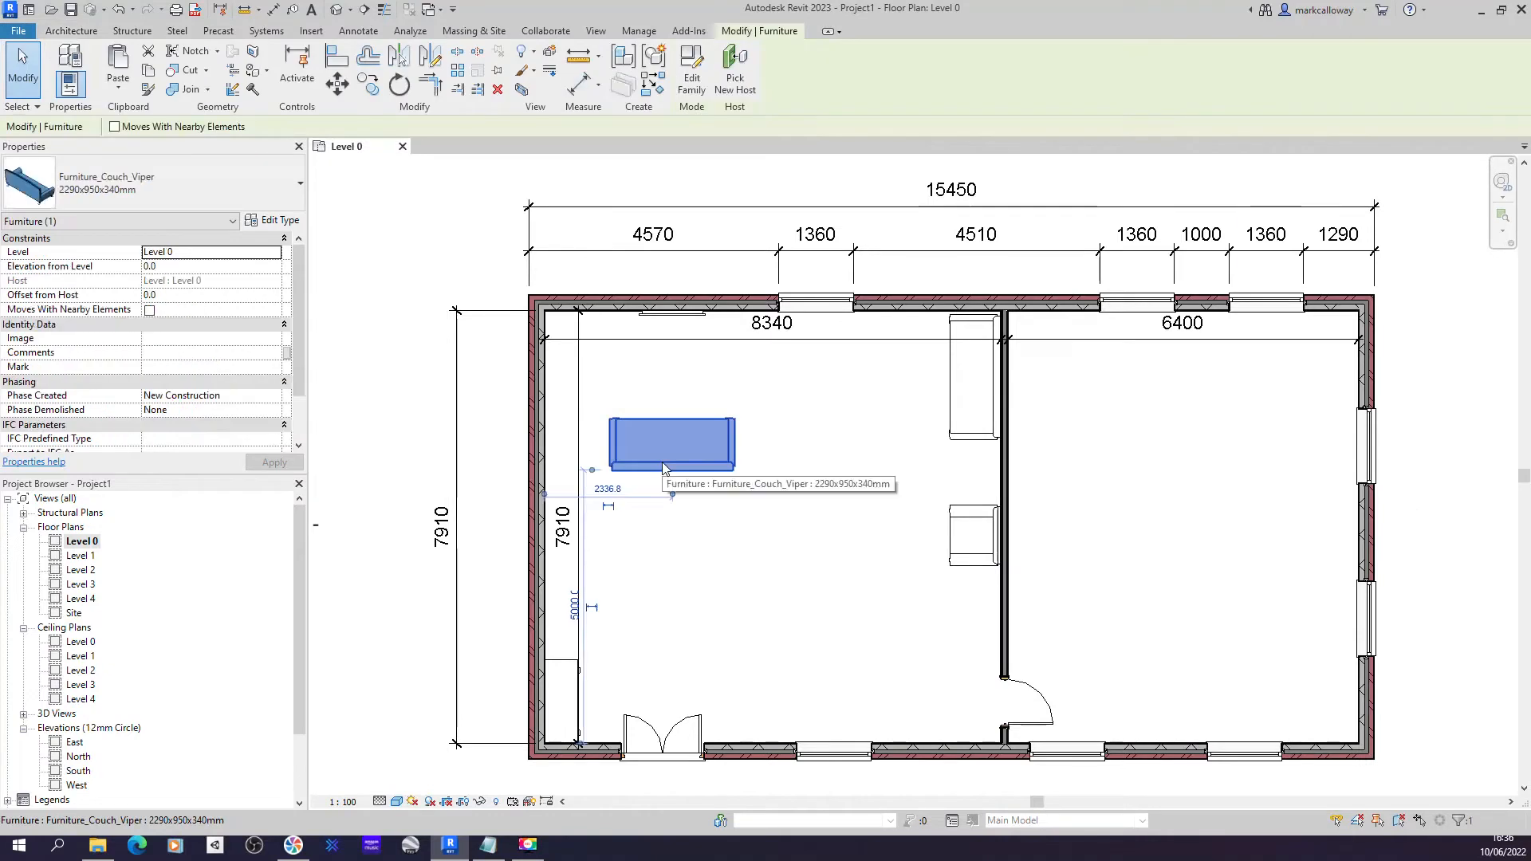
right_click(664, 469)
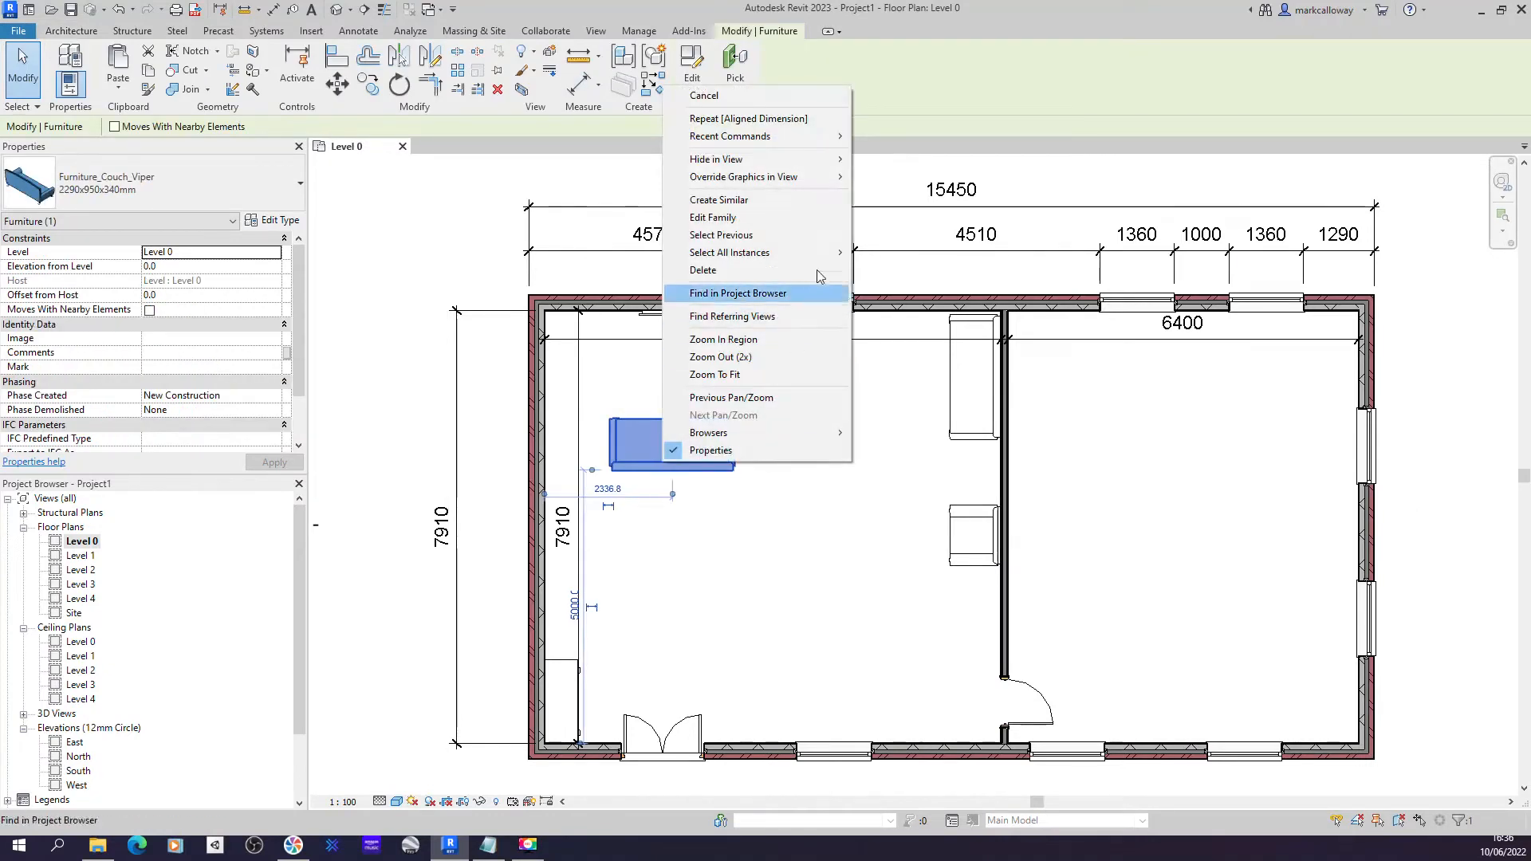
mouse_move(809, 182)
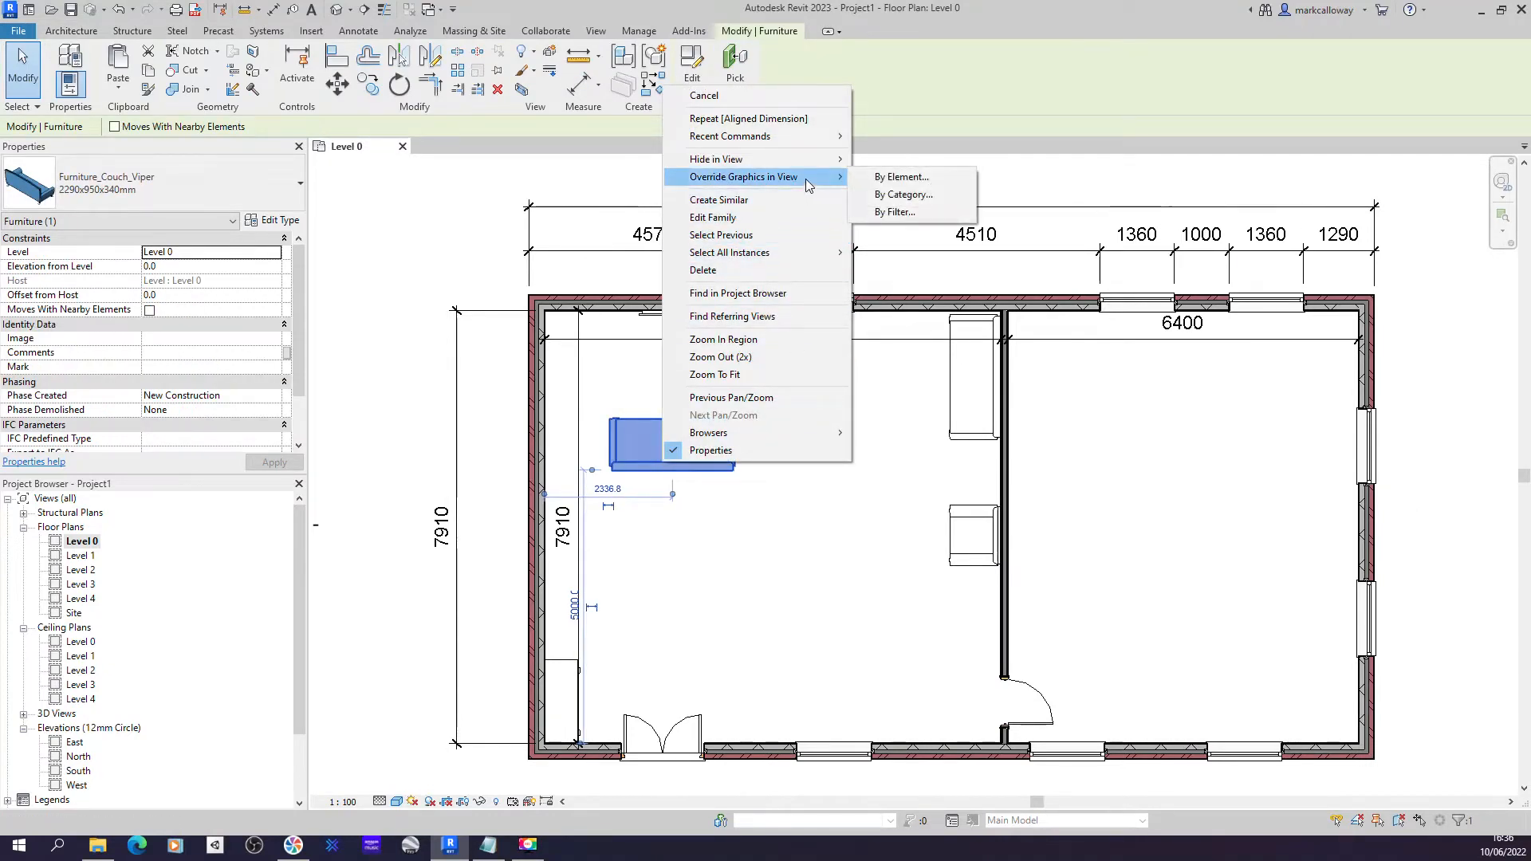
left_click(954, 182)
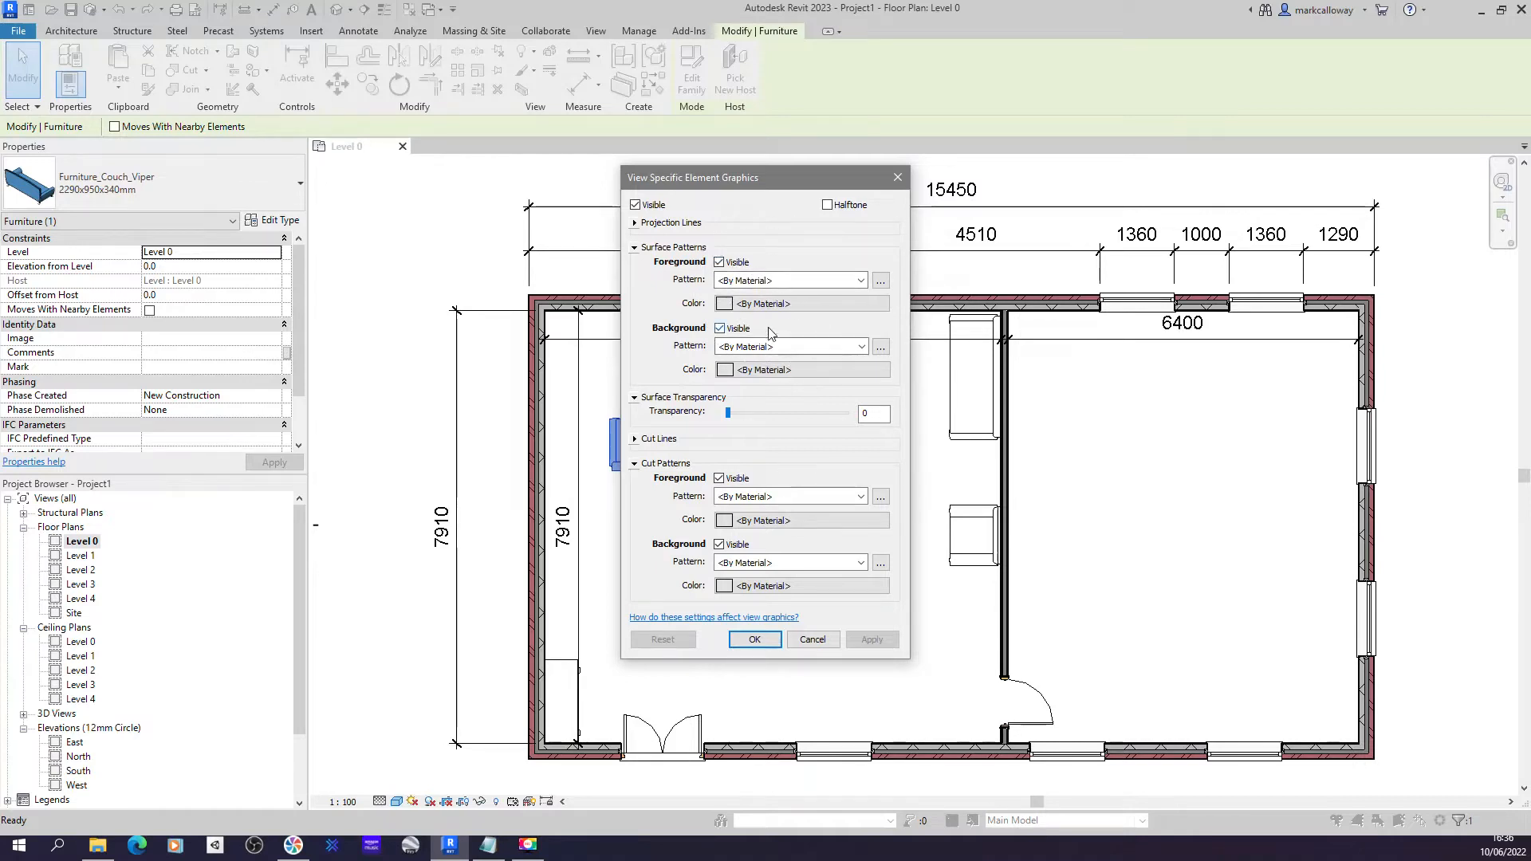
left_click(719, 262)
left_click(636, 223)
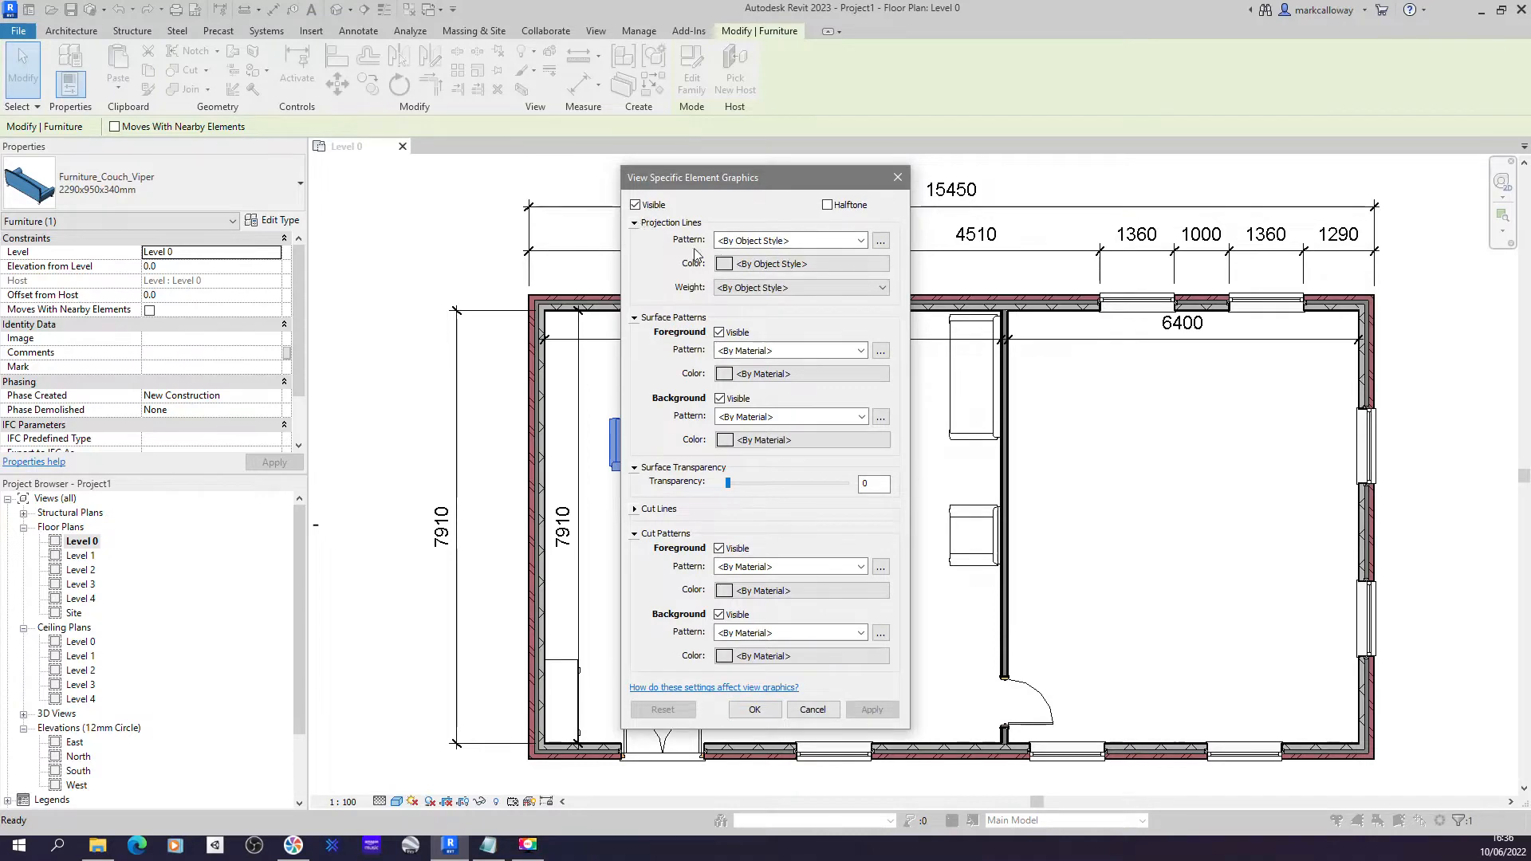
left_click(750, 265)
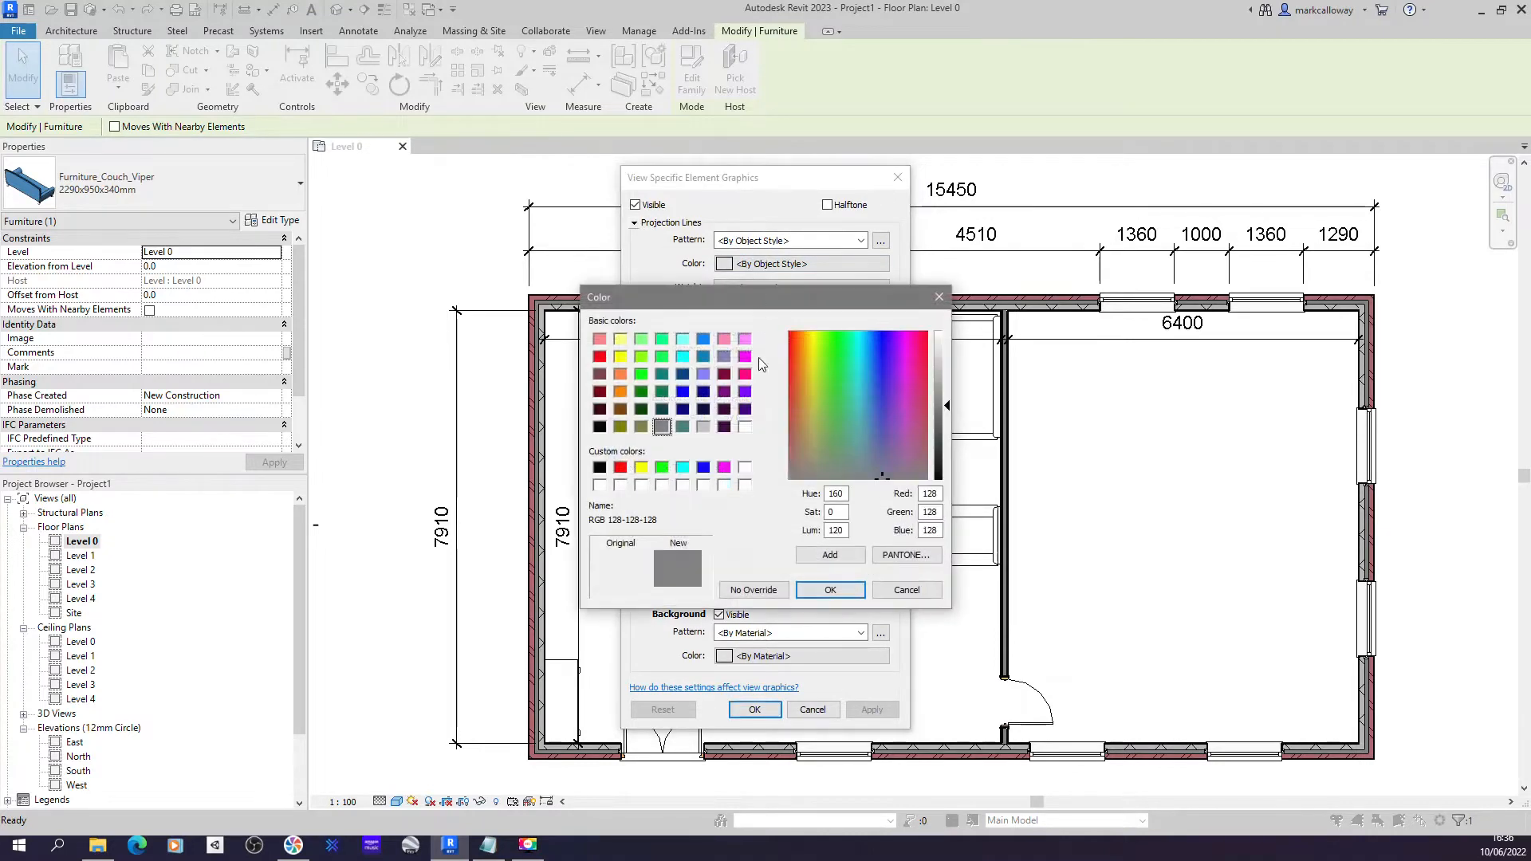
left_click(601, 356)
left_click(840, 594)
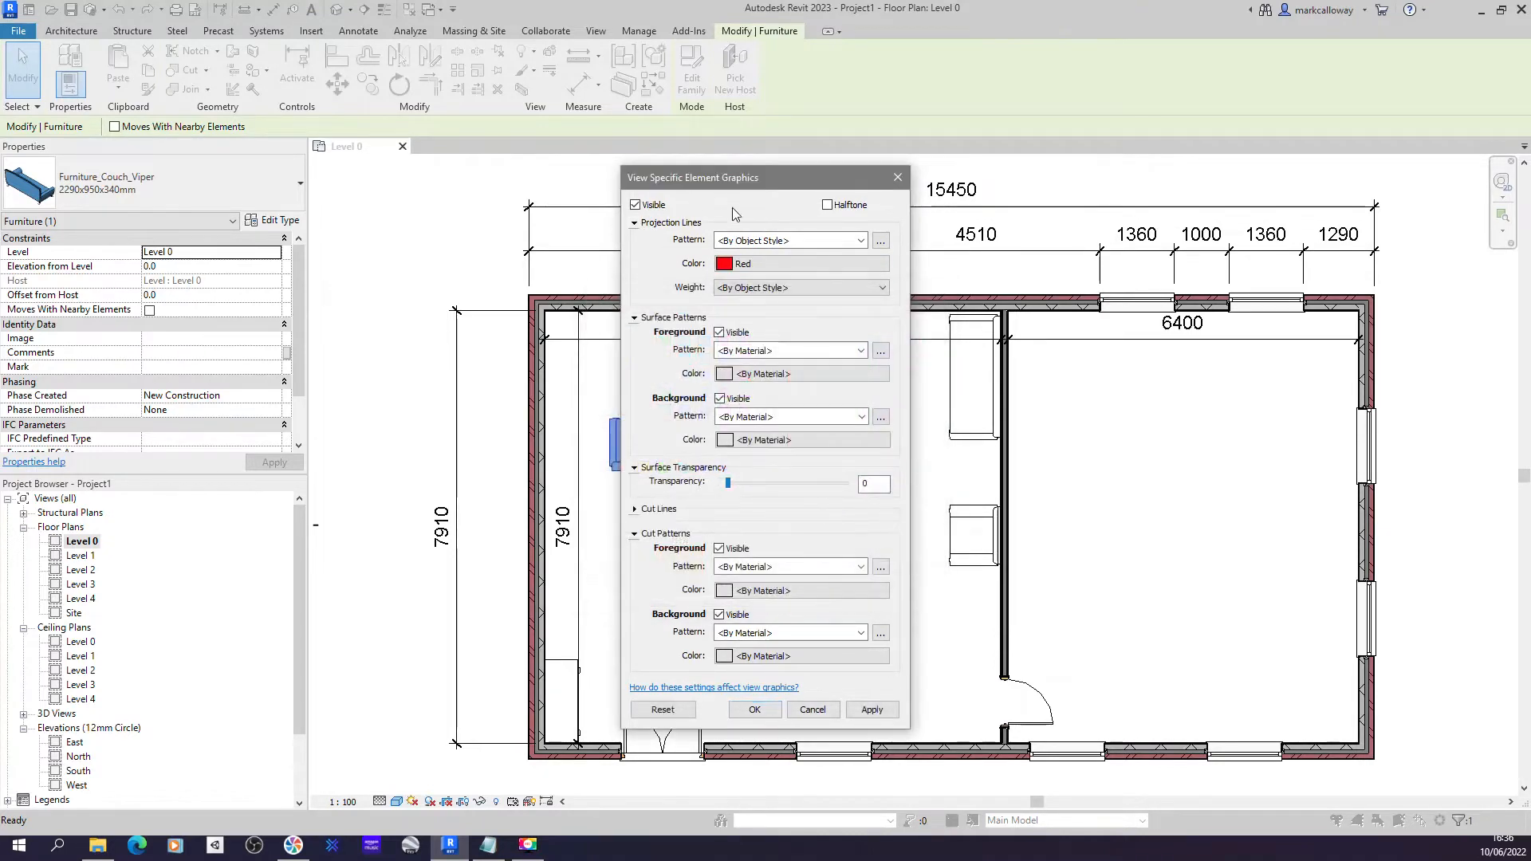
left_click(755, 710)
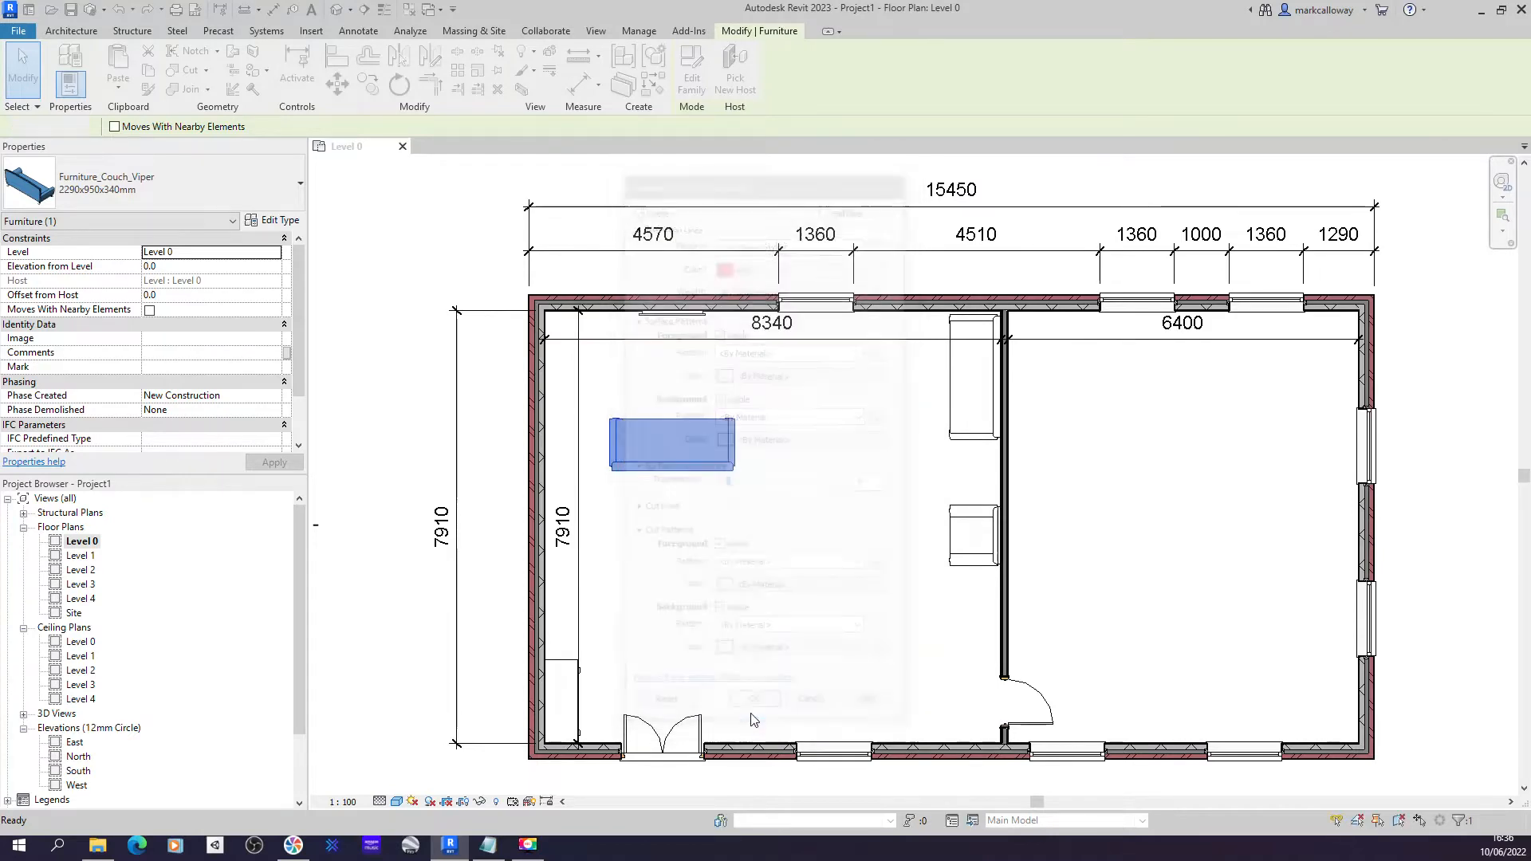
left_click(826, 545)
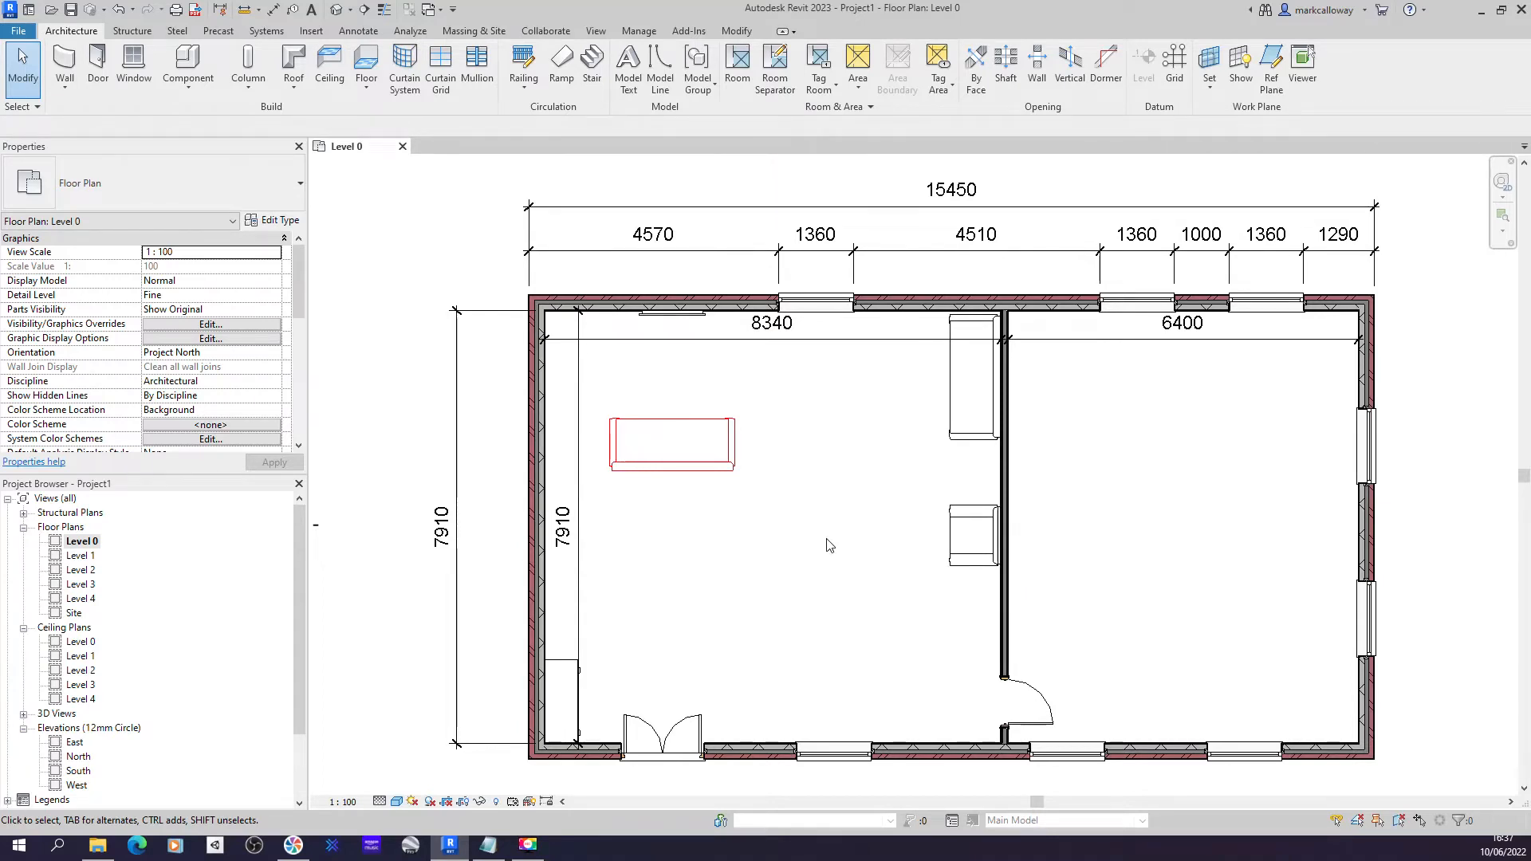
Step: Override the projection line color of the whole Furniture category to blue in the Level 0 floor plan
left_click(243, 333)
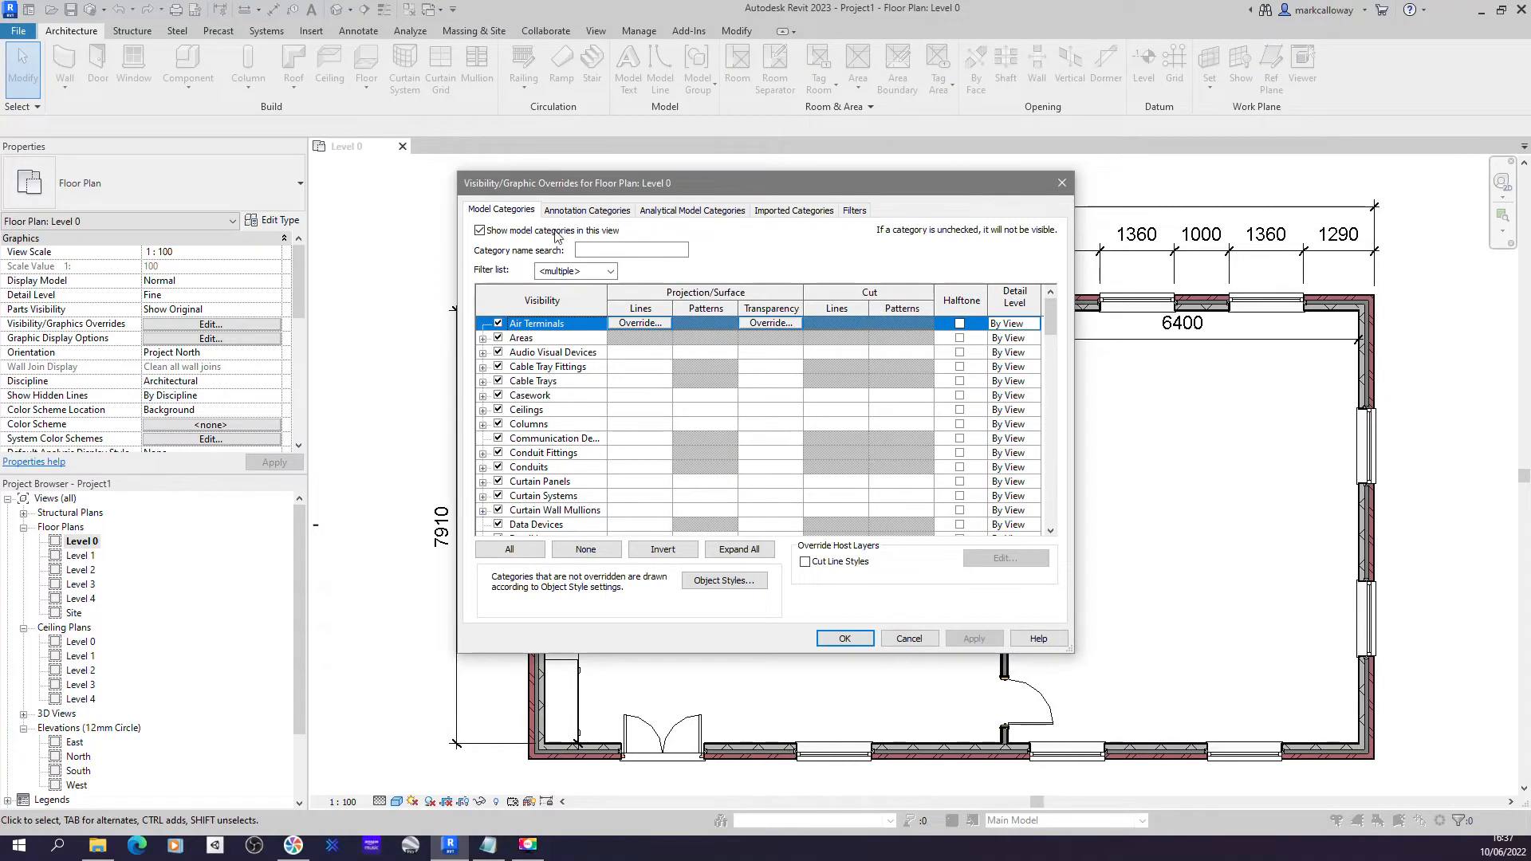
left_click(591, 275)
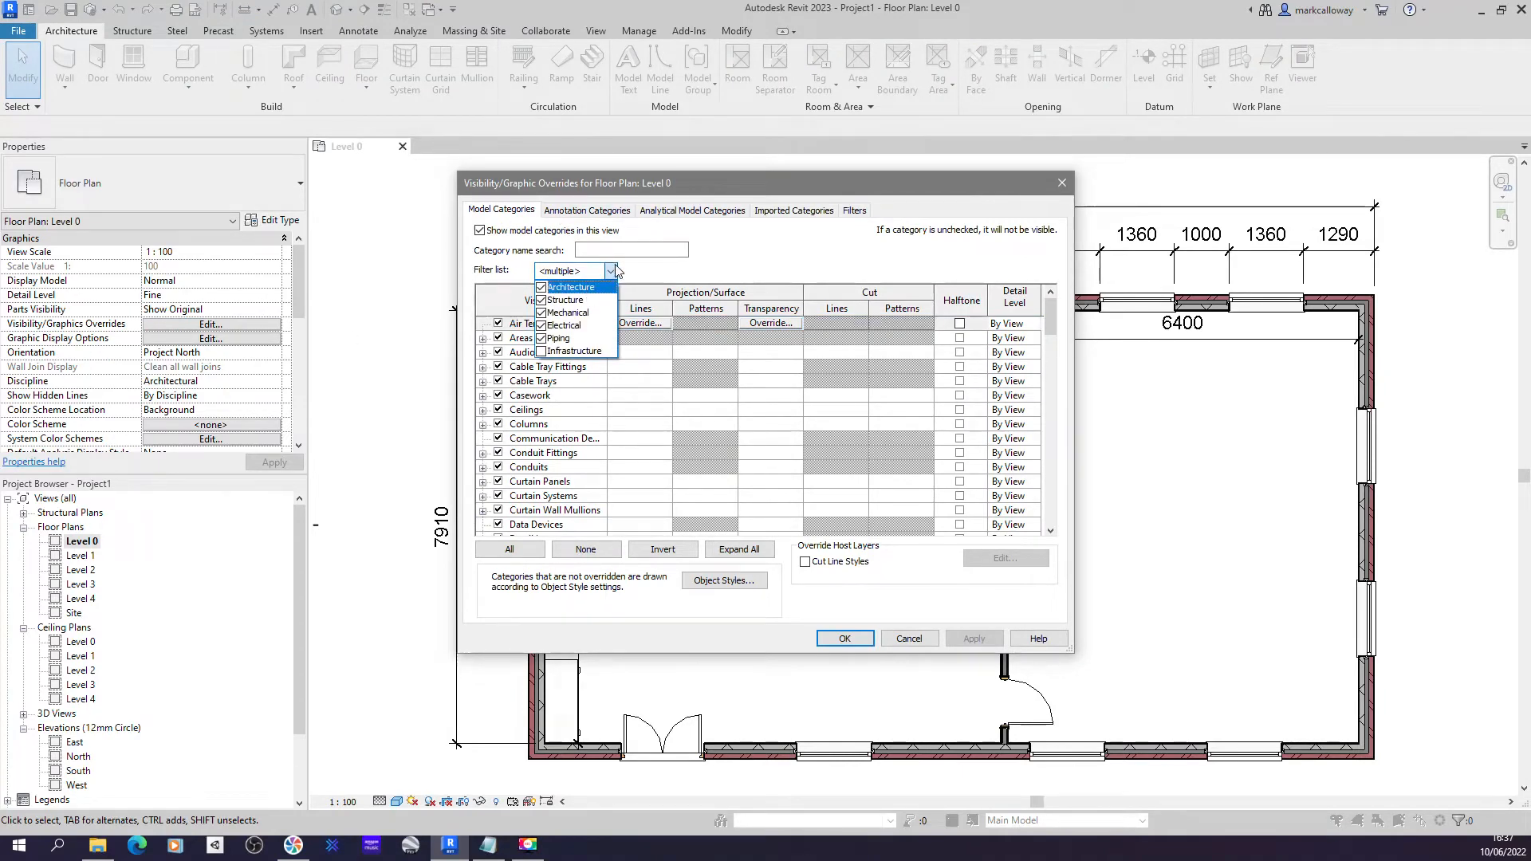
left_click(611, 273)
left_click_drag(1052, 312, 1047, 371)
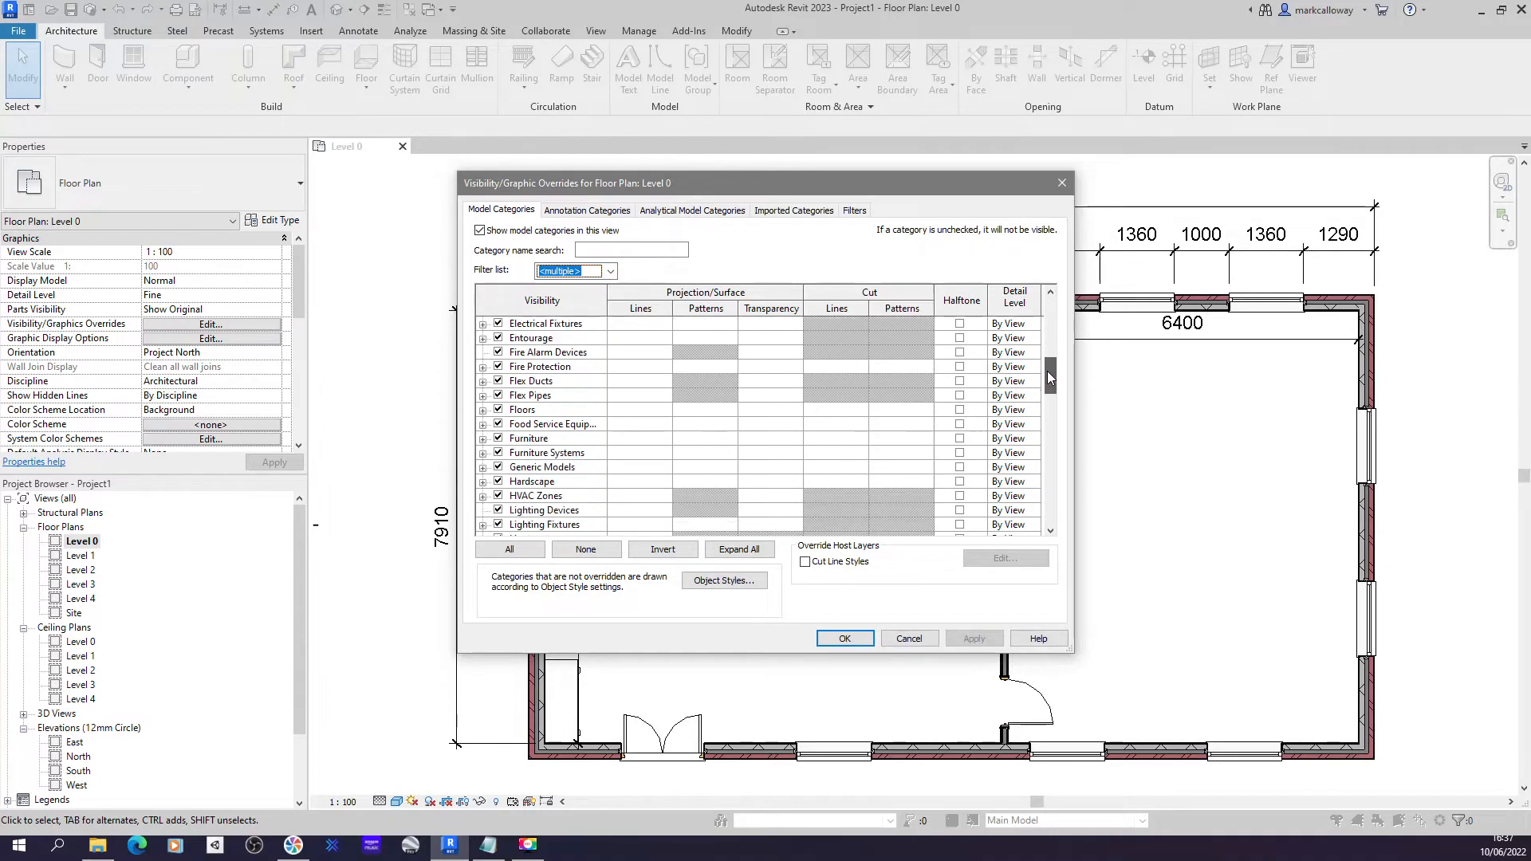
left_click(574, 440)
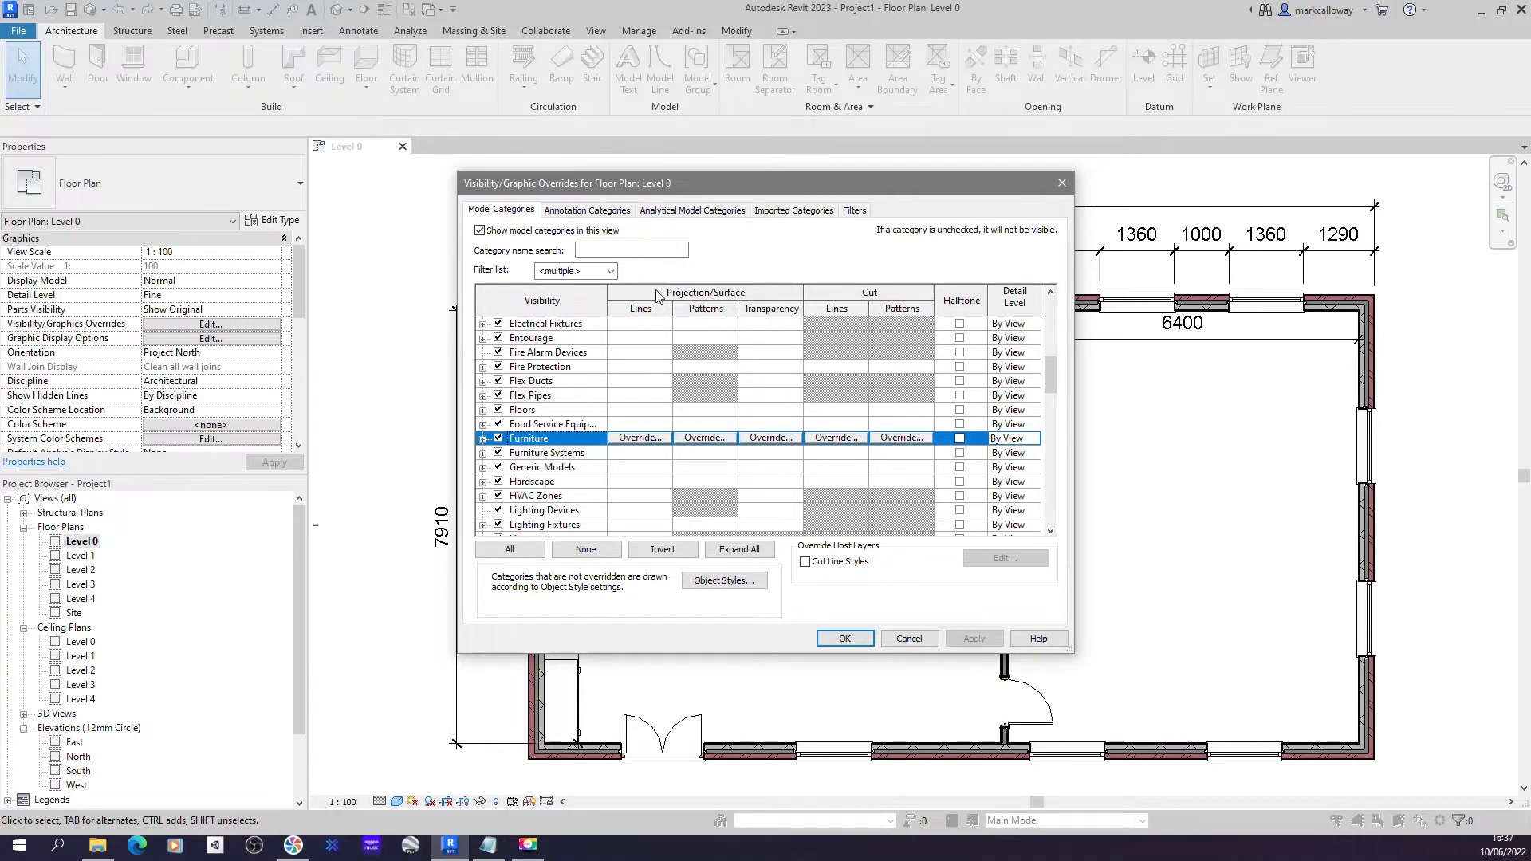
left_click(642, 439)
left_click(721, 414)
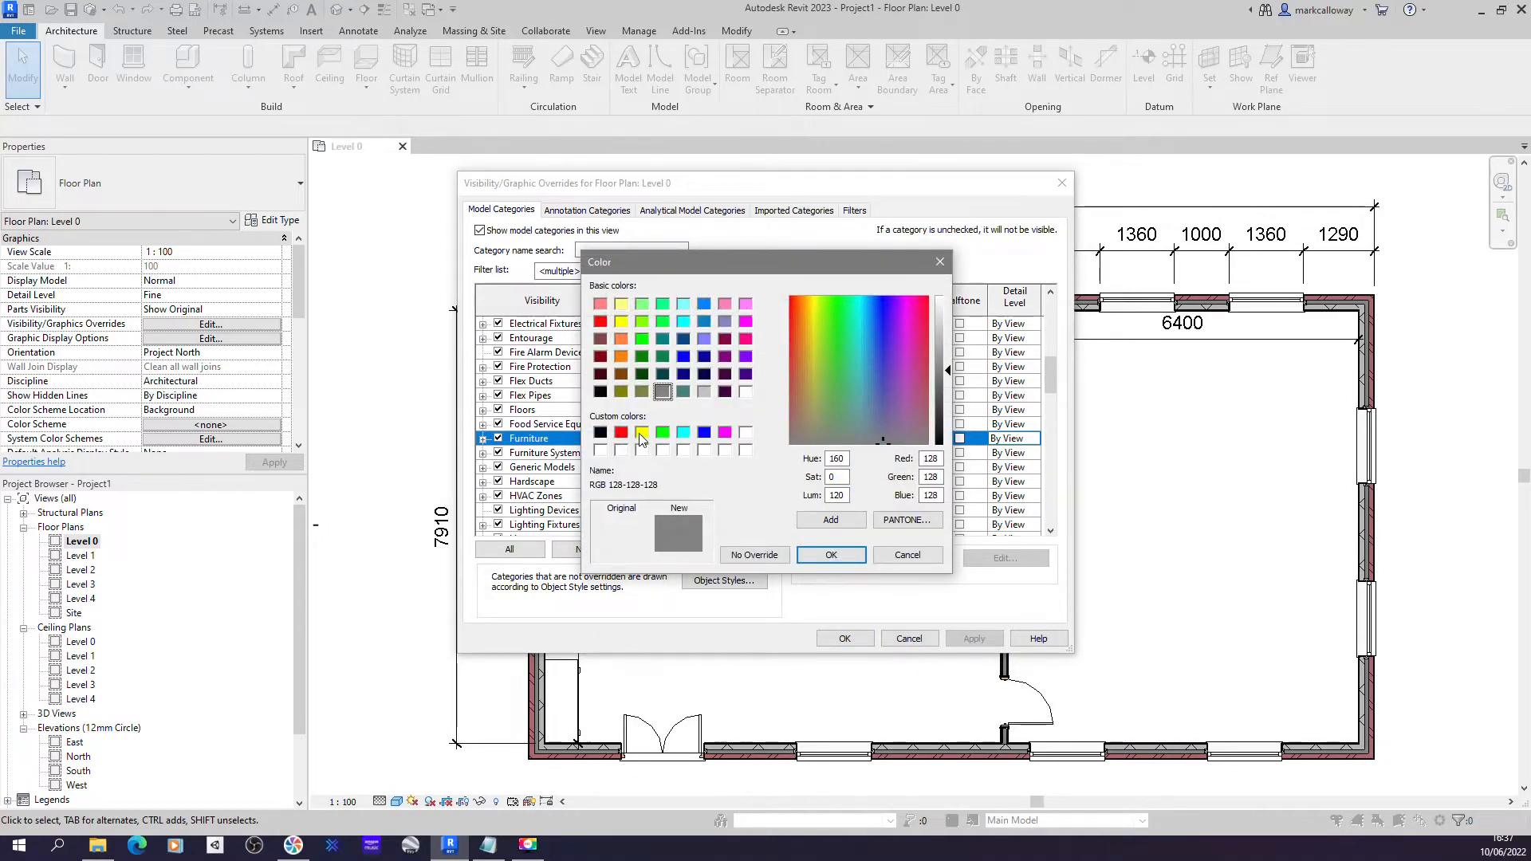
left_click(704, 433)
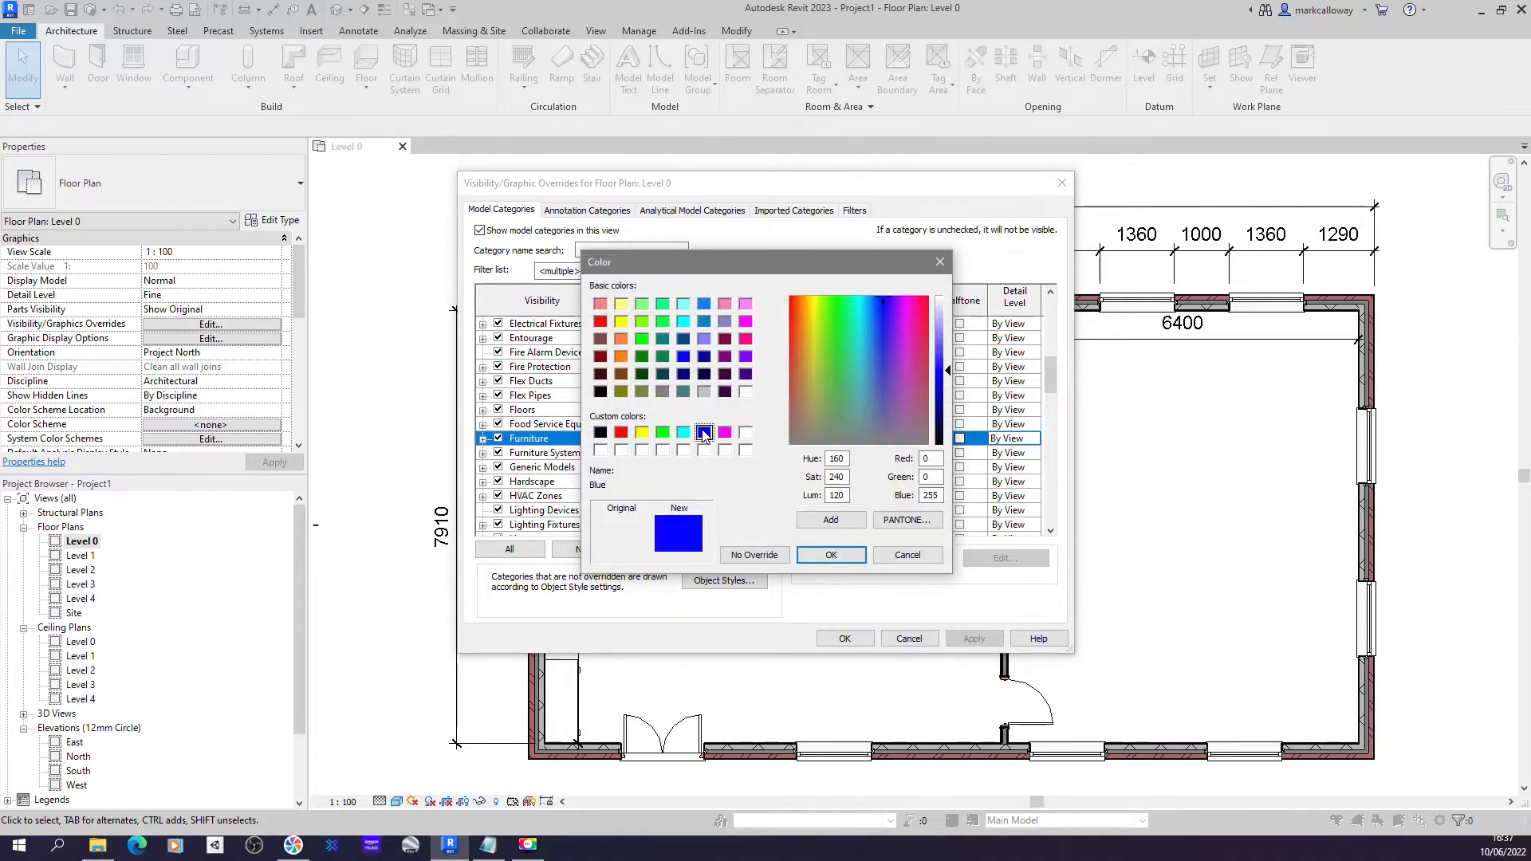
left_click(831, 555)
left_click(822, 486)
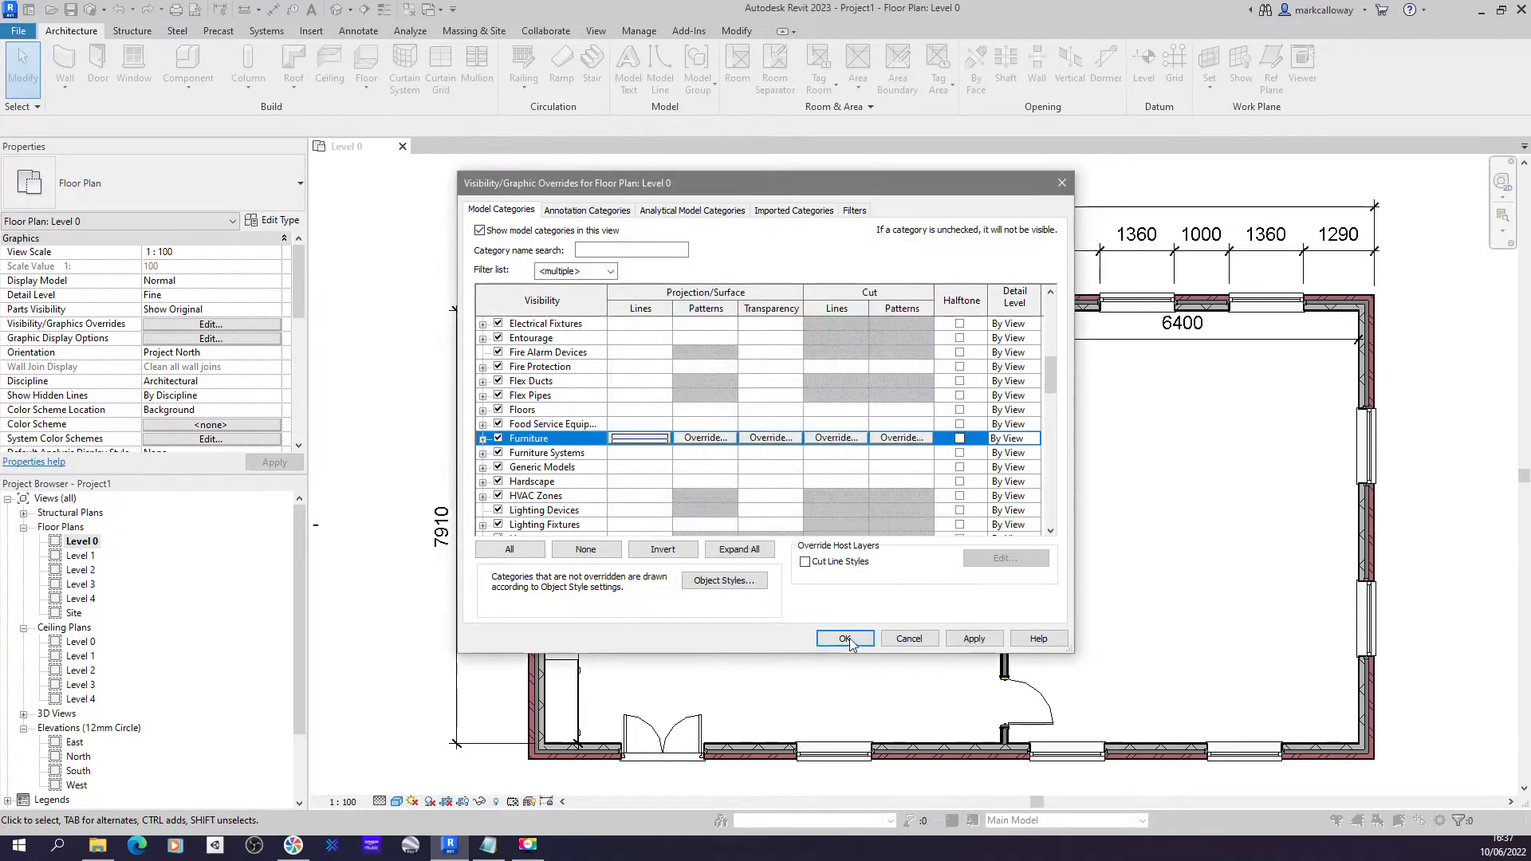
left_click(847, 641)
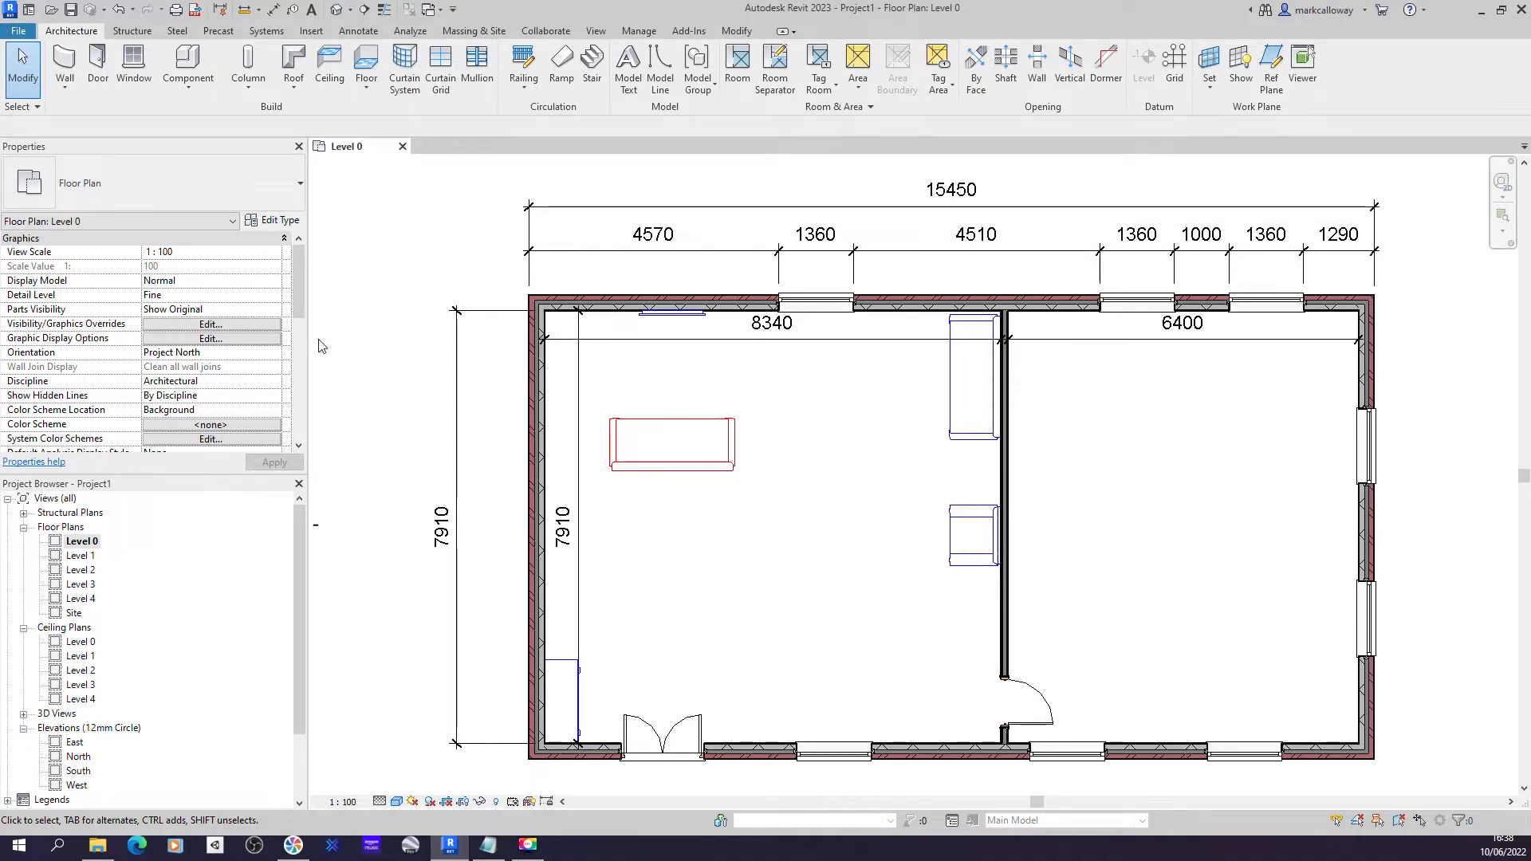
left_click(215, 326)
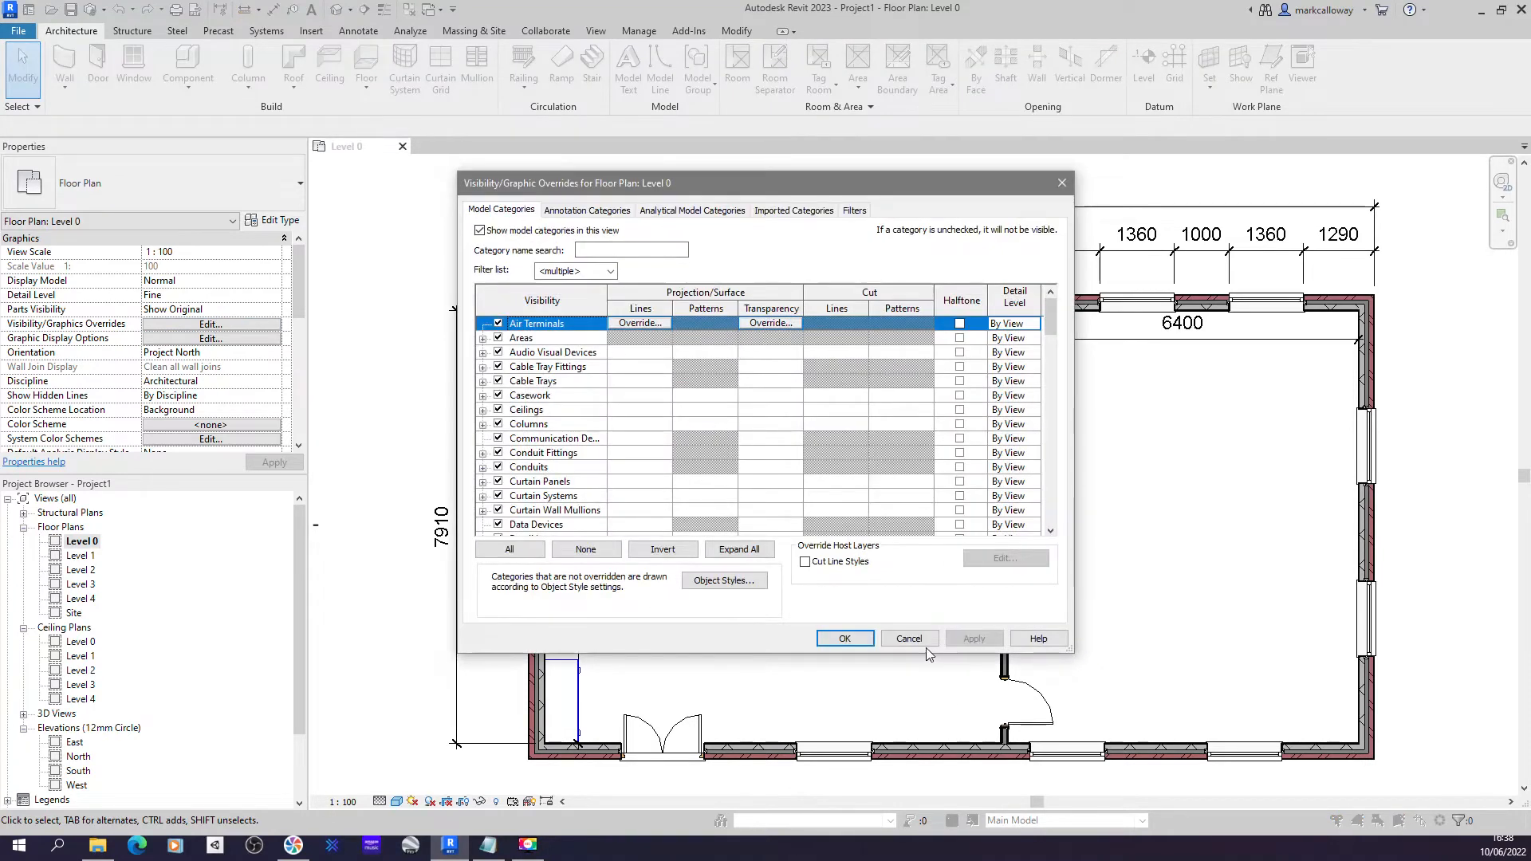
left_click_drag(1051, 321, 1050, 386)
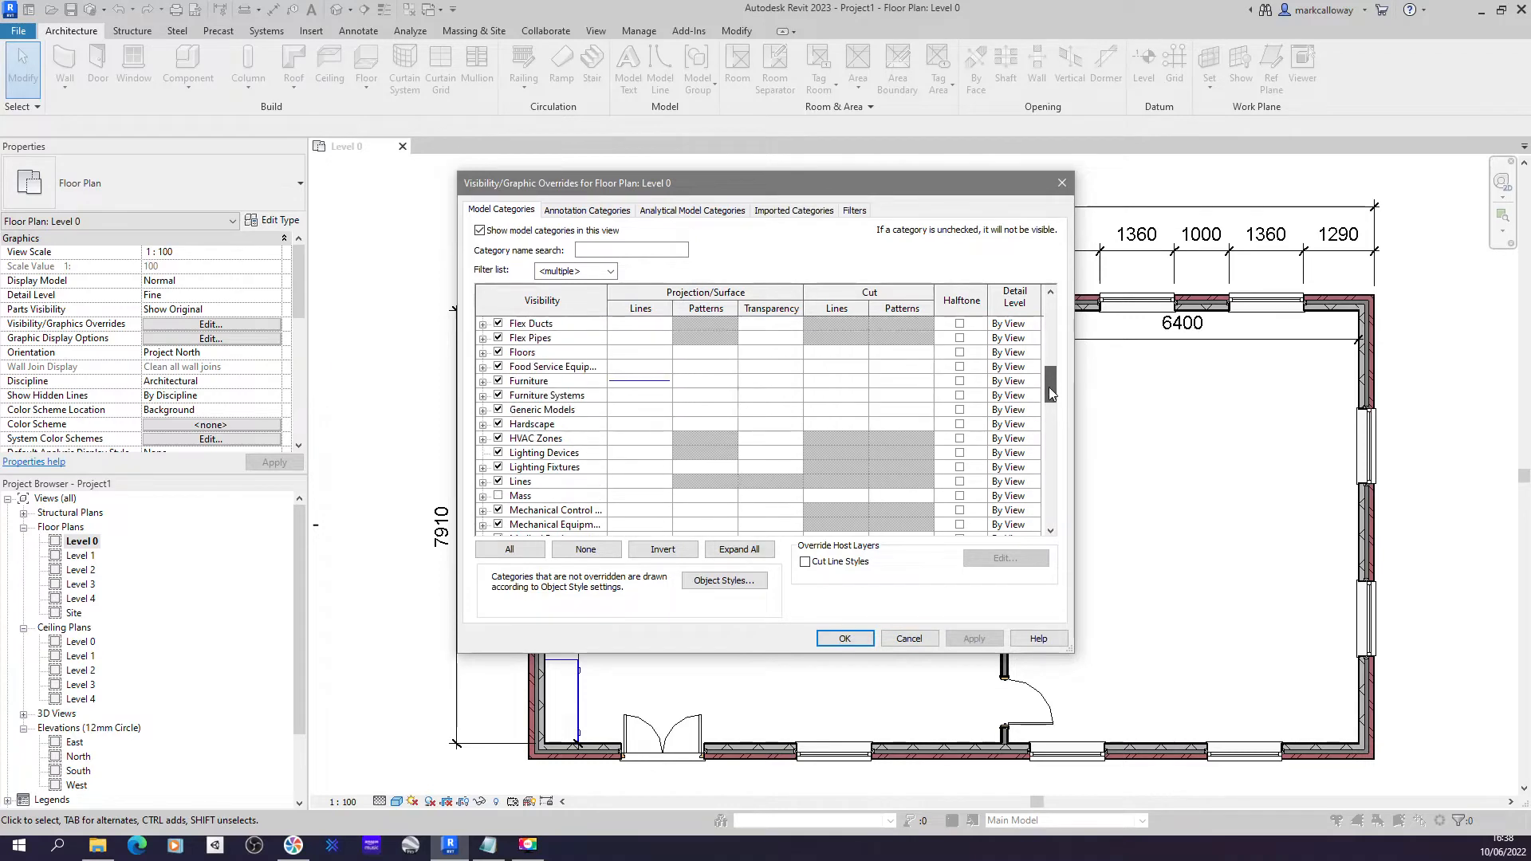
left_click(499, 382)
left_click(930, 642)
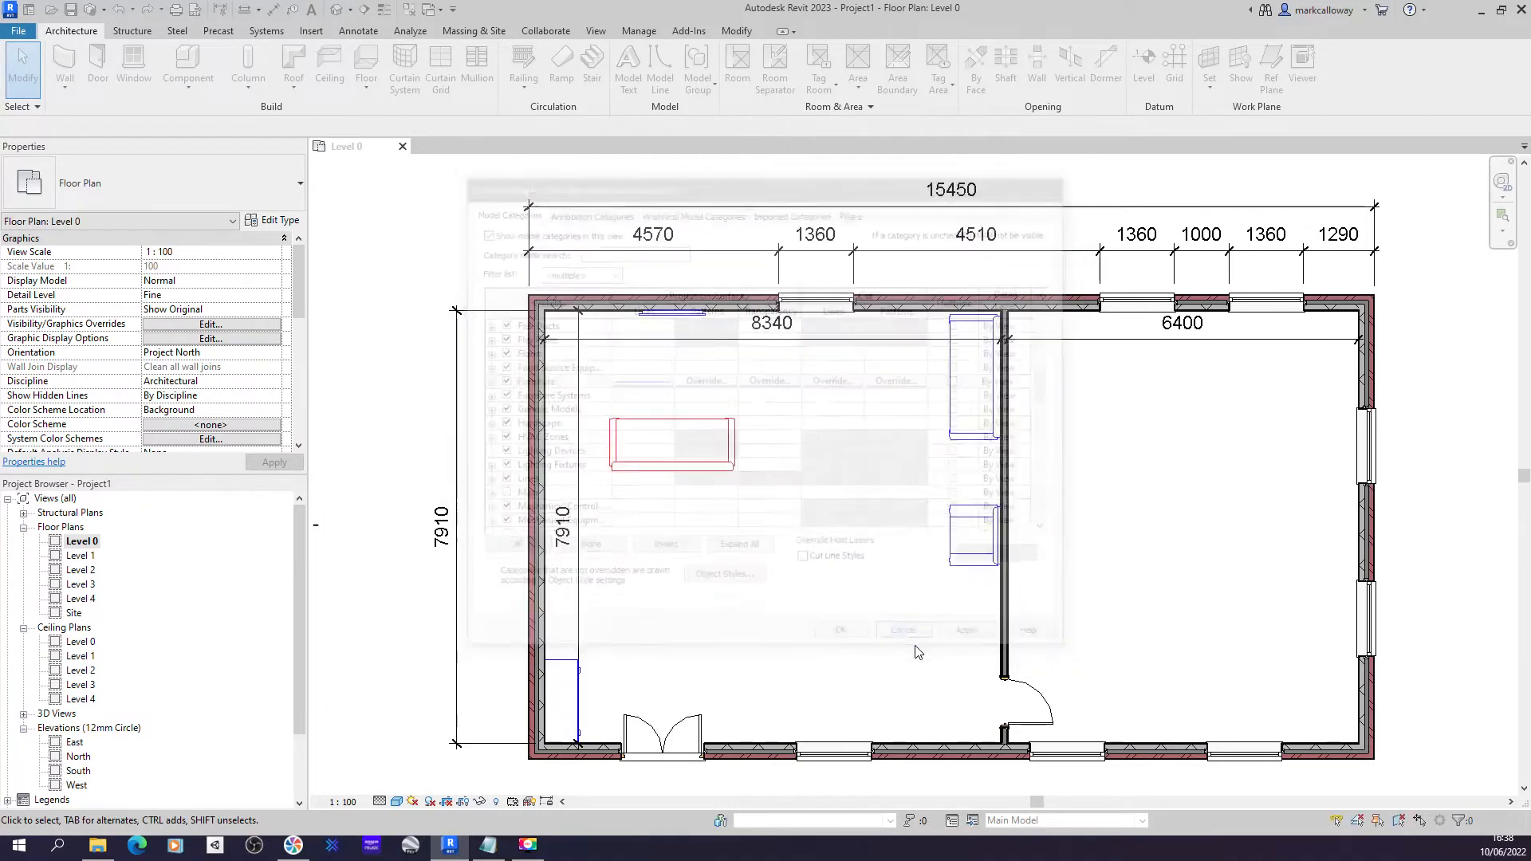
Step: Hide the entire category of the red couch in the Level 0 floor plan
left_click(708, 474)
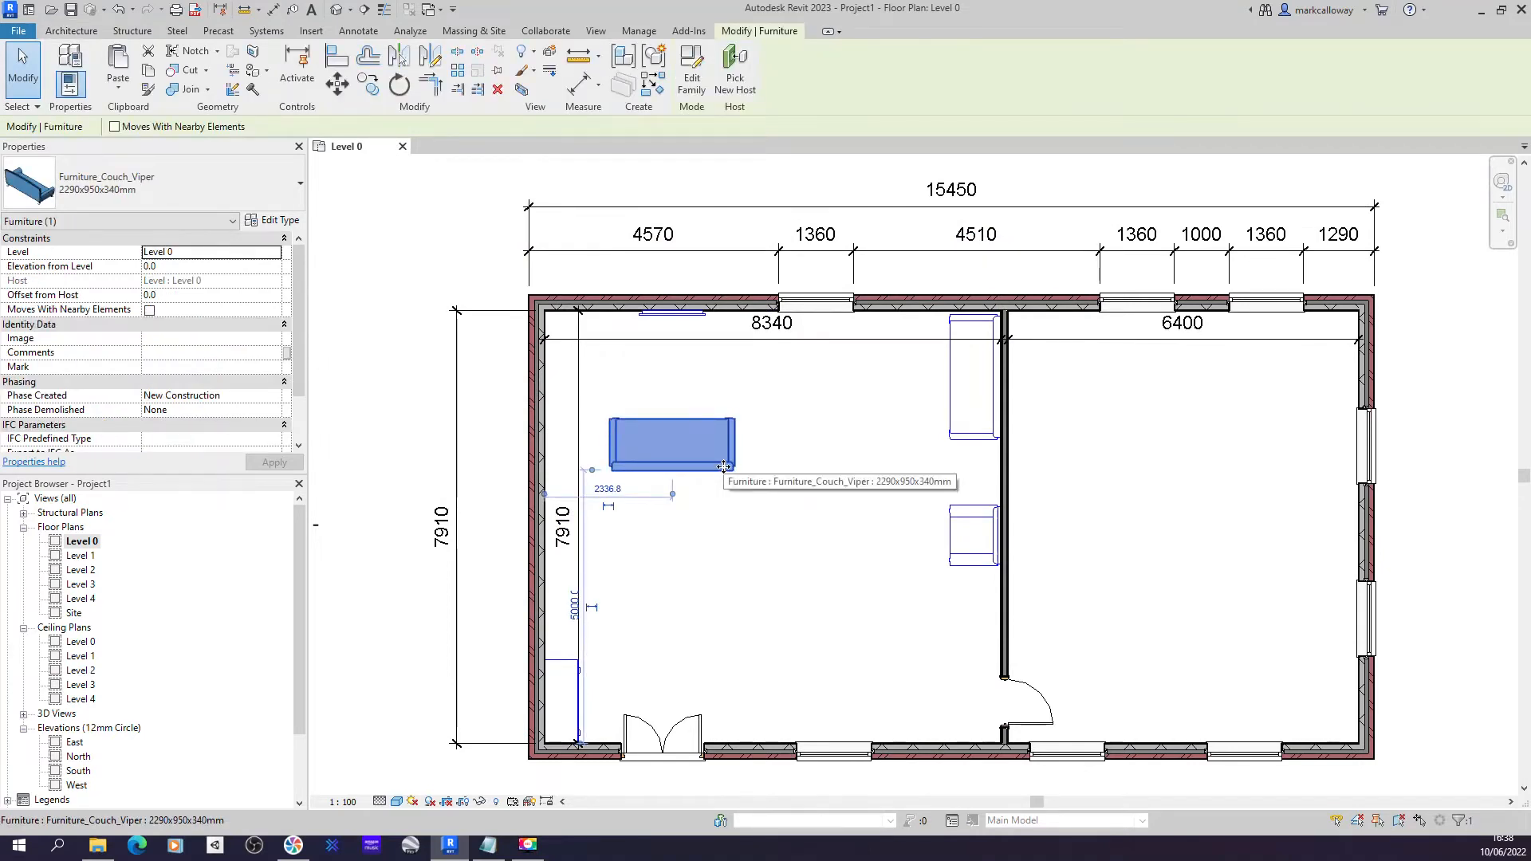
right_click(724, 466)
mouse_move(820, 167)
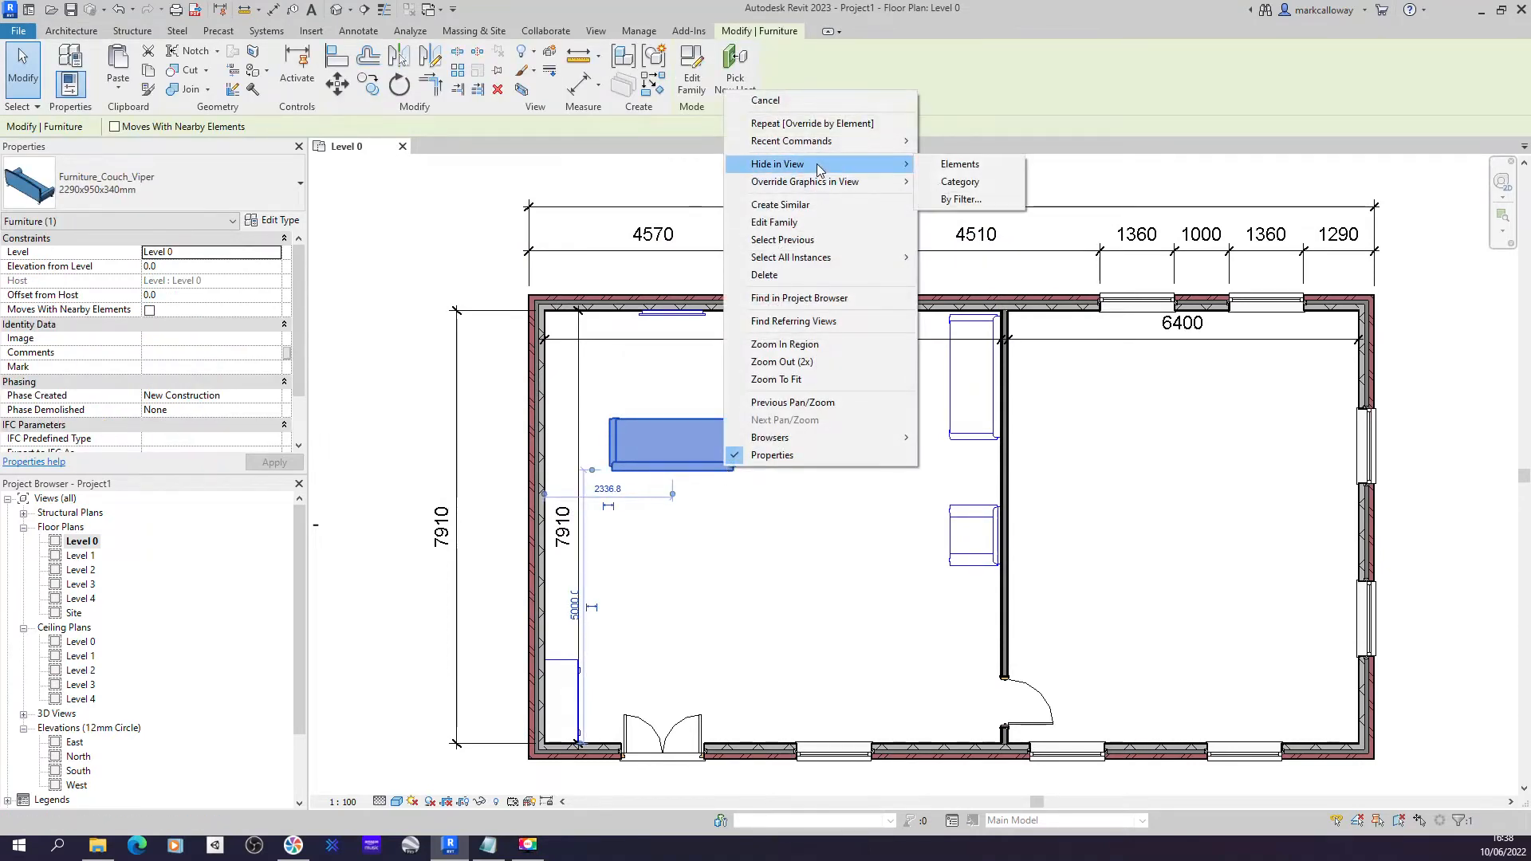
left_click(997, 183)
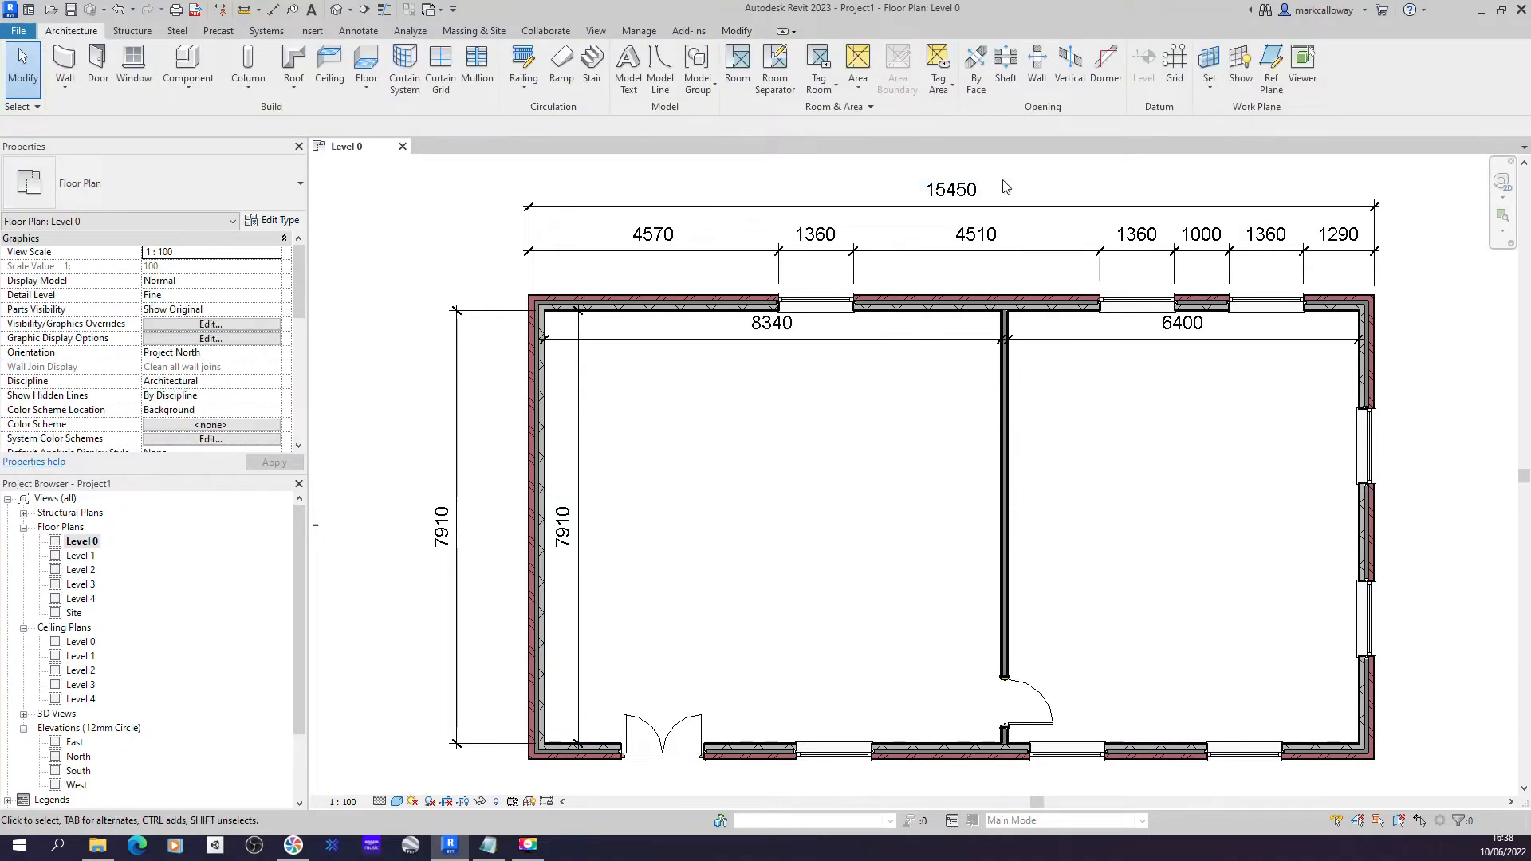
Step: Reveal the hidden elements in the plan, dismissing the save reminder, and leave the reveal mode again
left_click(495, 805)
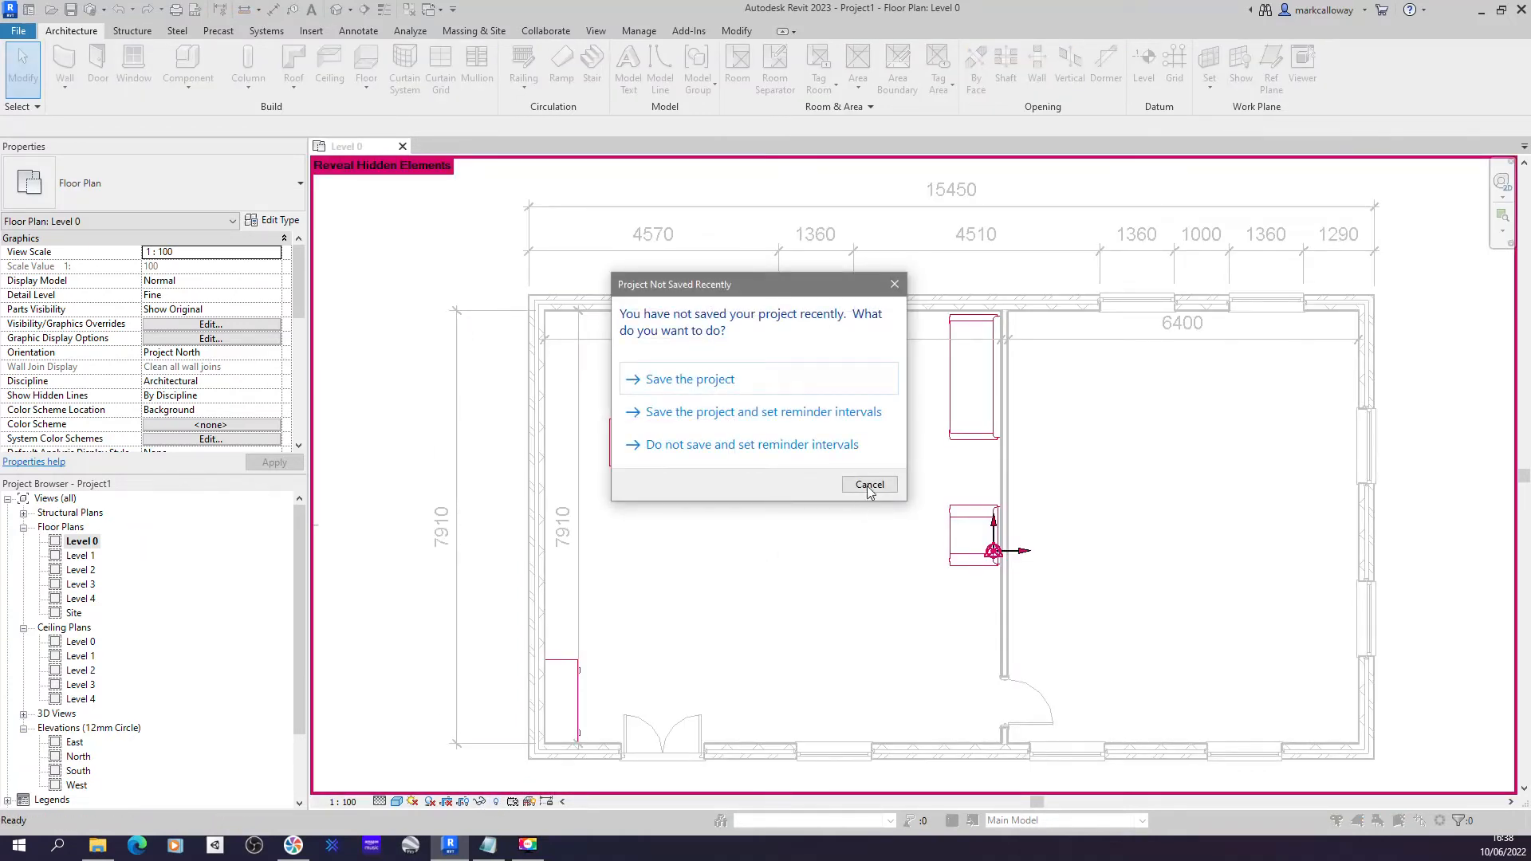
left_click(869, 485)
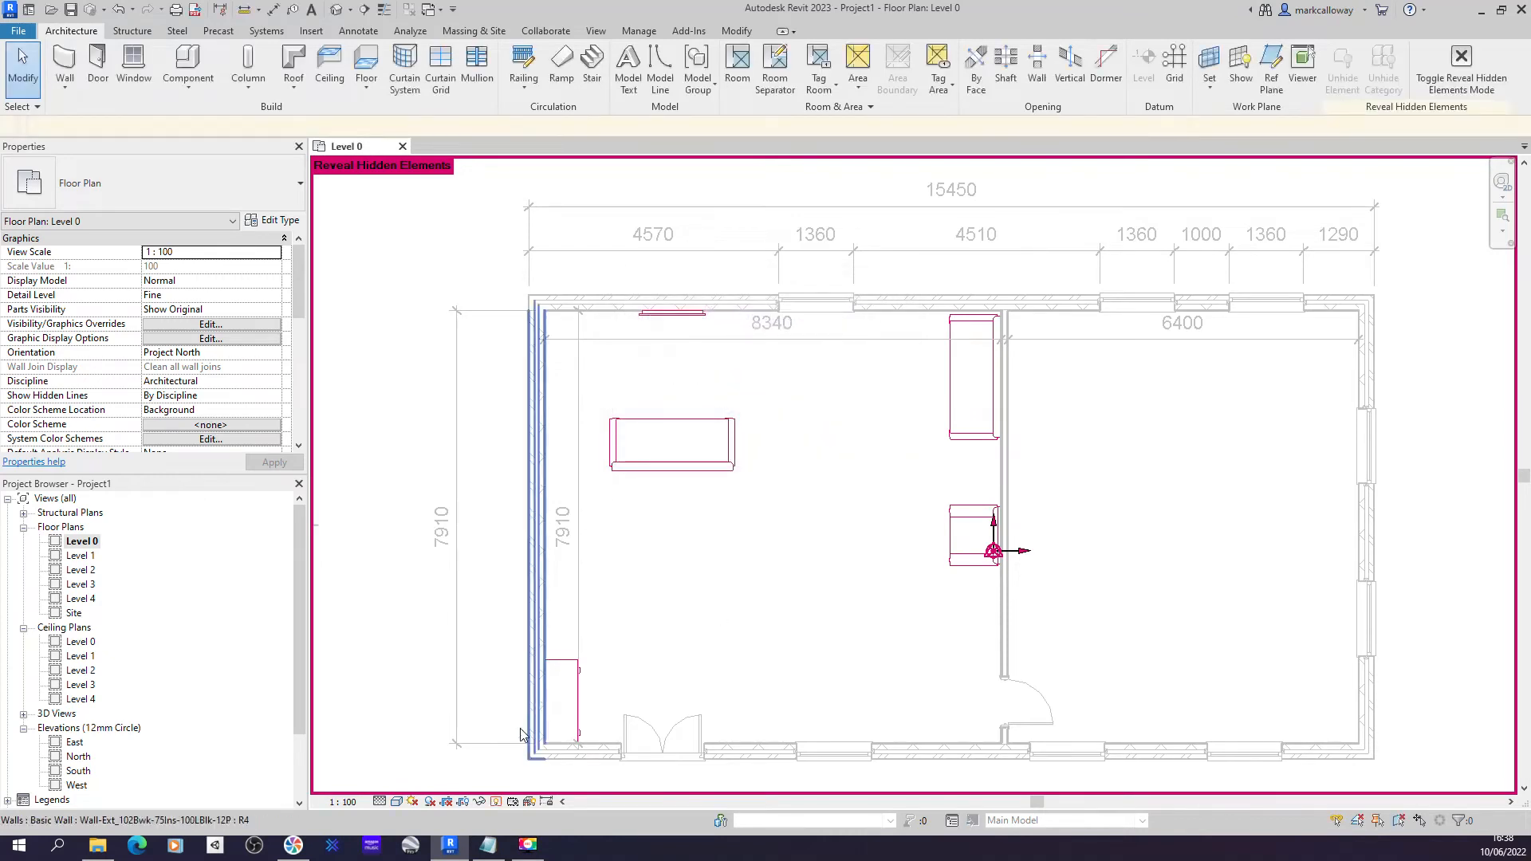
left_click(497, 801)
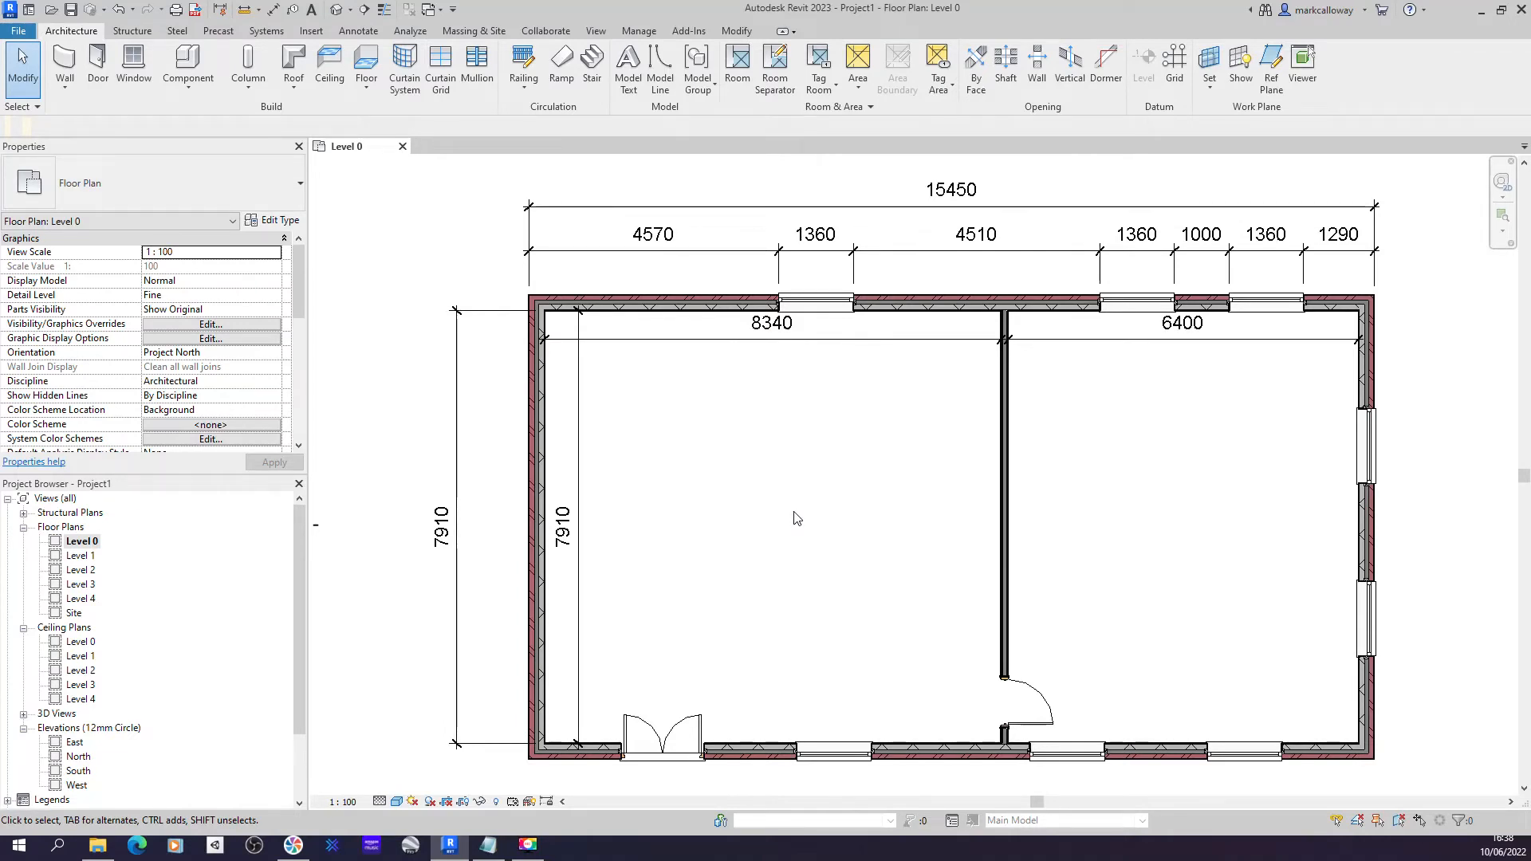
Step: Override the category graphics of the overall dimension above the plan to Halftone in this view
left_click(754, 207)
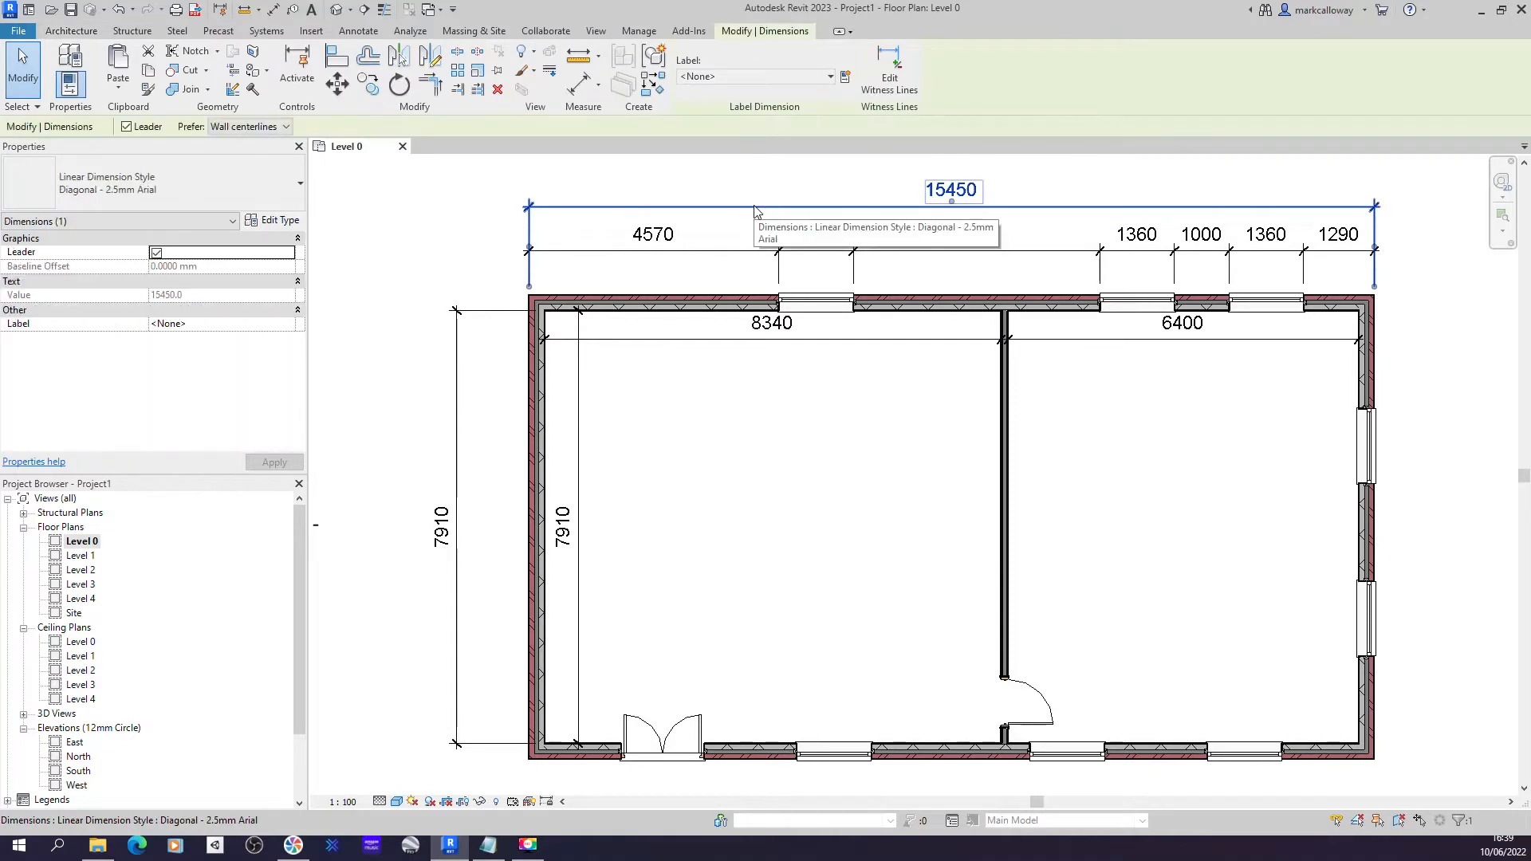
right_click(756, 211)
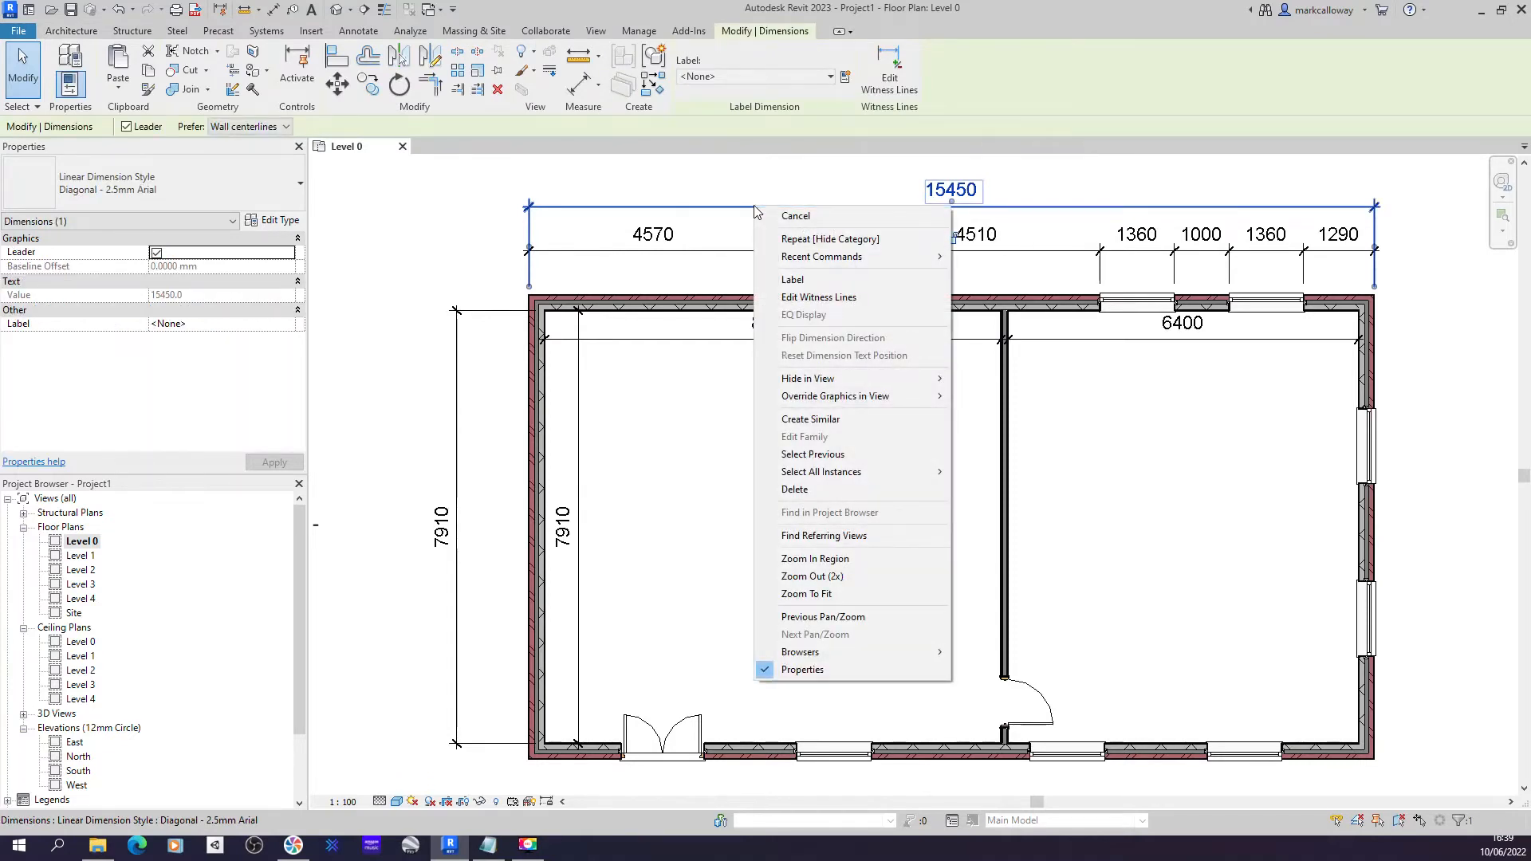
mouse_move(932, 402)
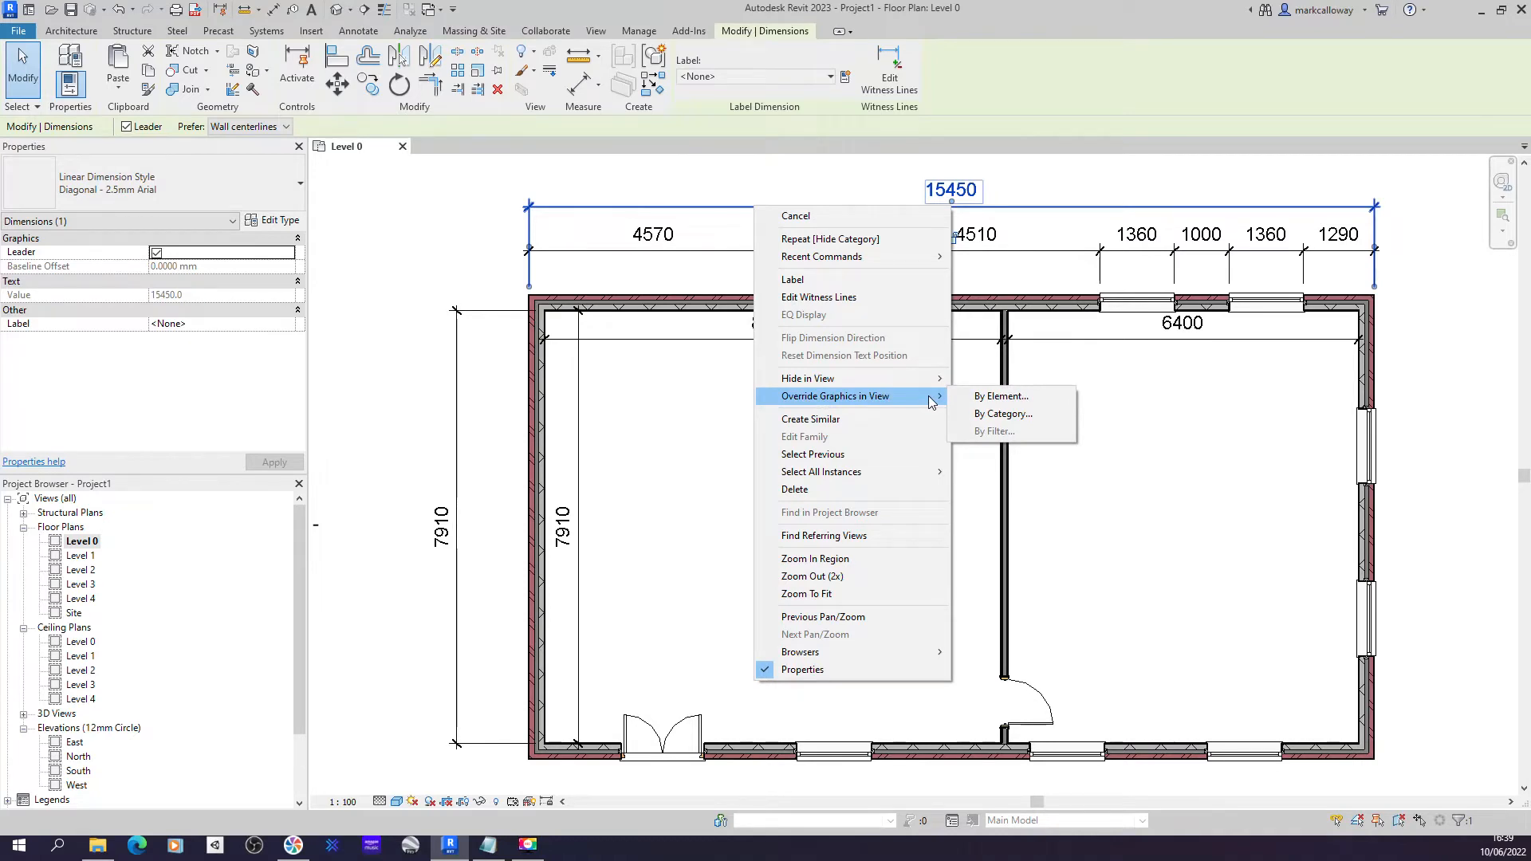
left_click(1031, 414)
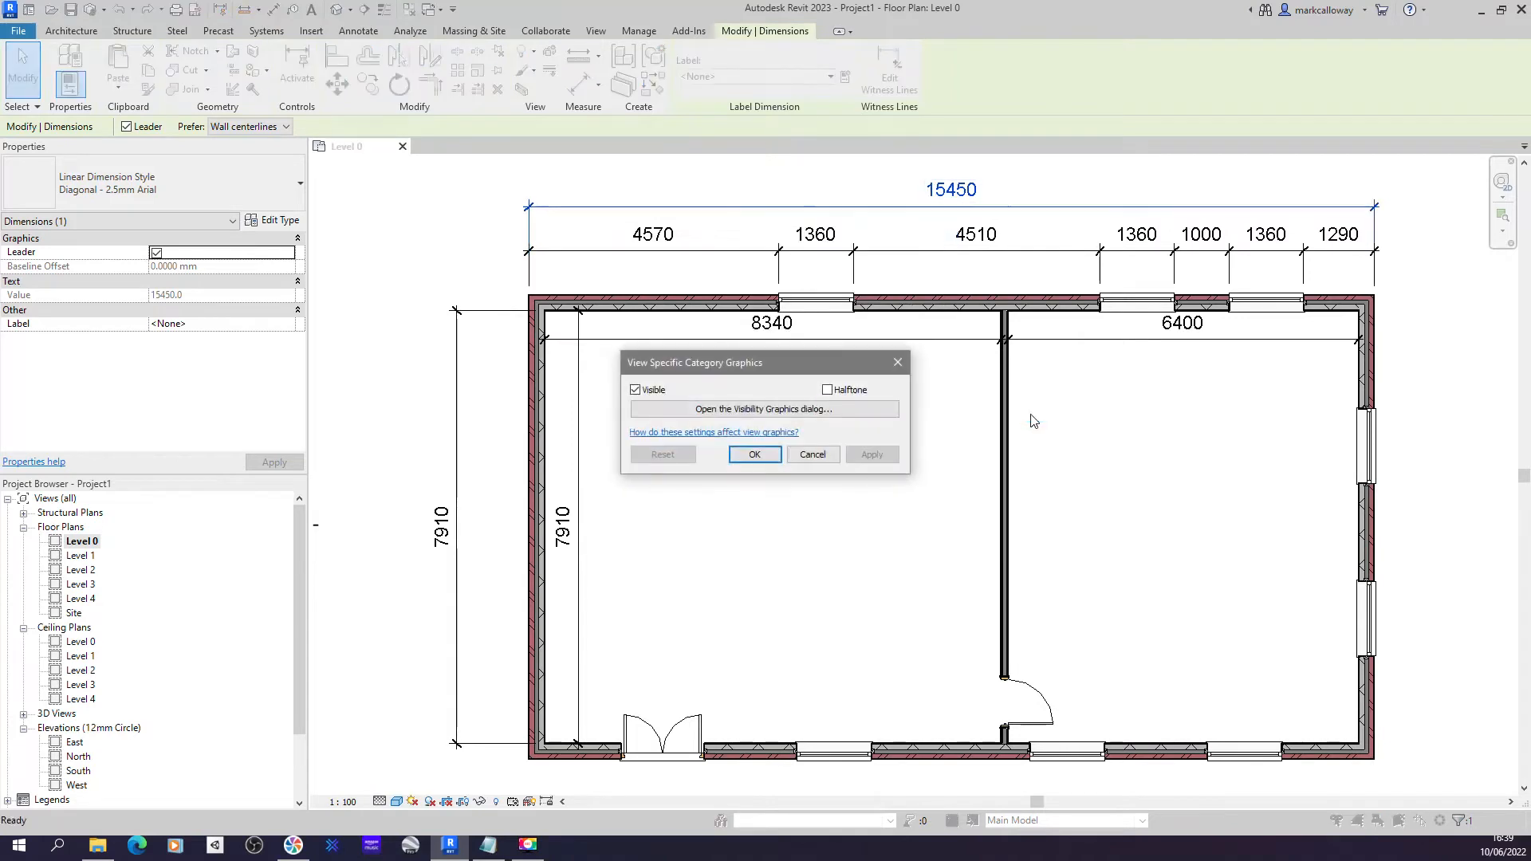
left_click(828, 390)
left_click(759, 455)
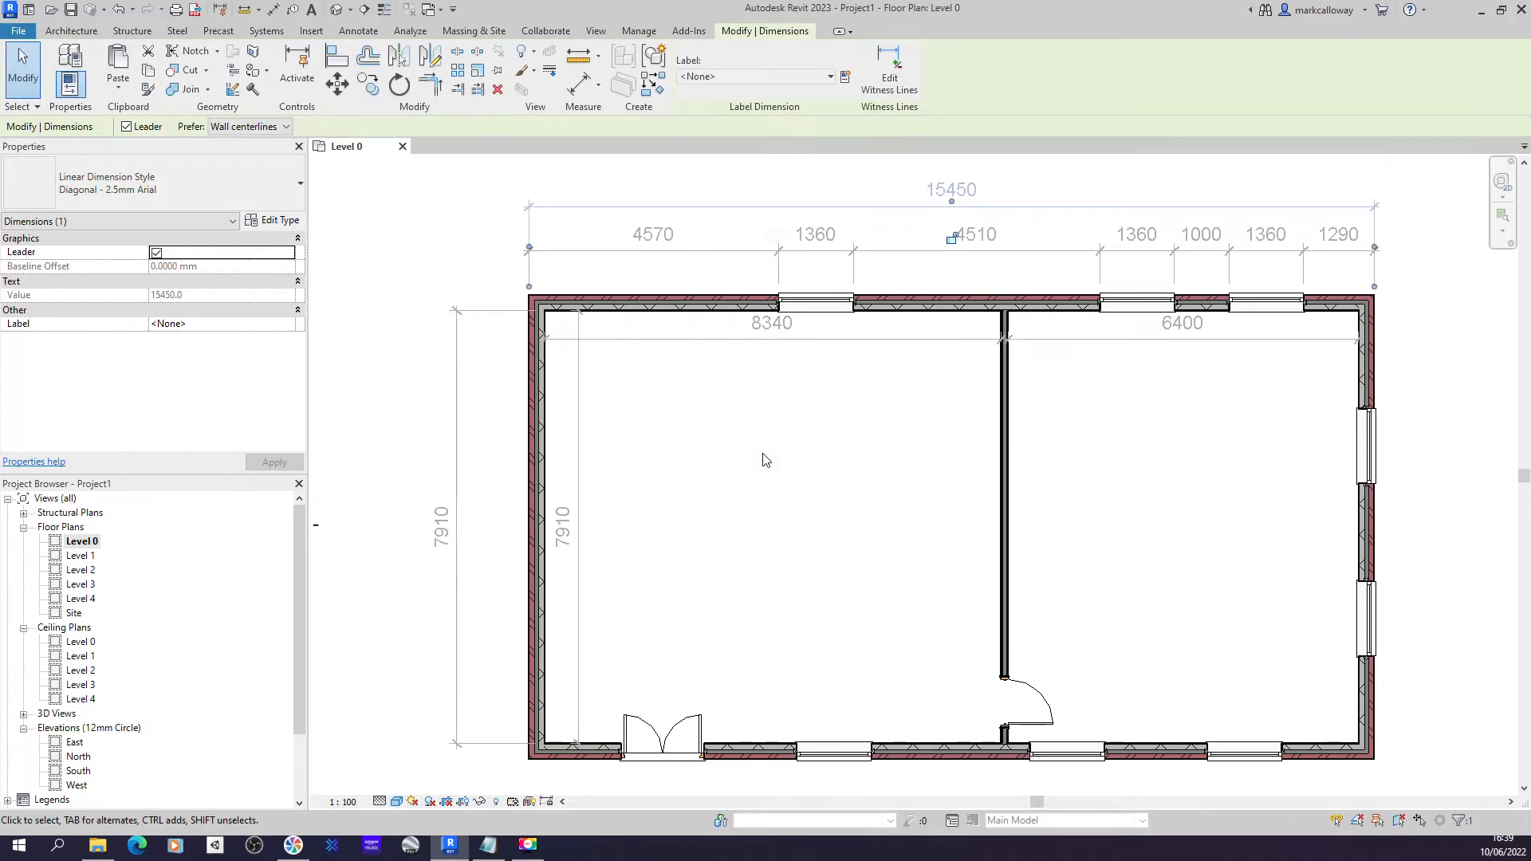
key("Escape")
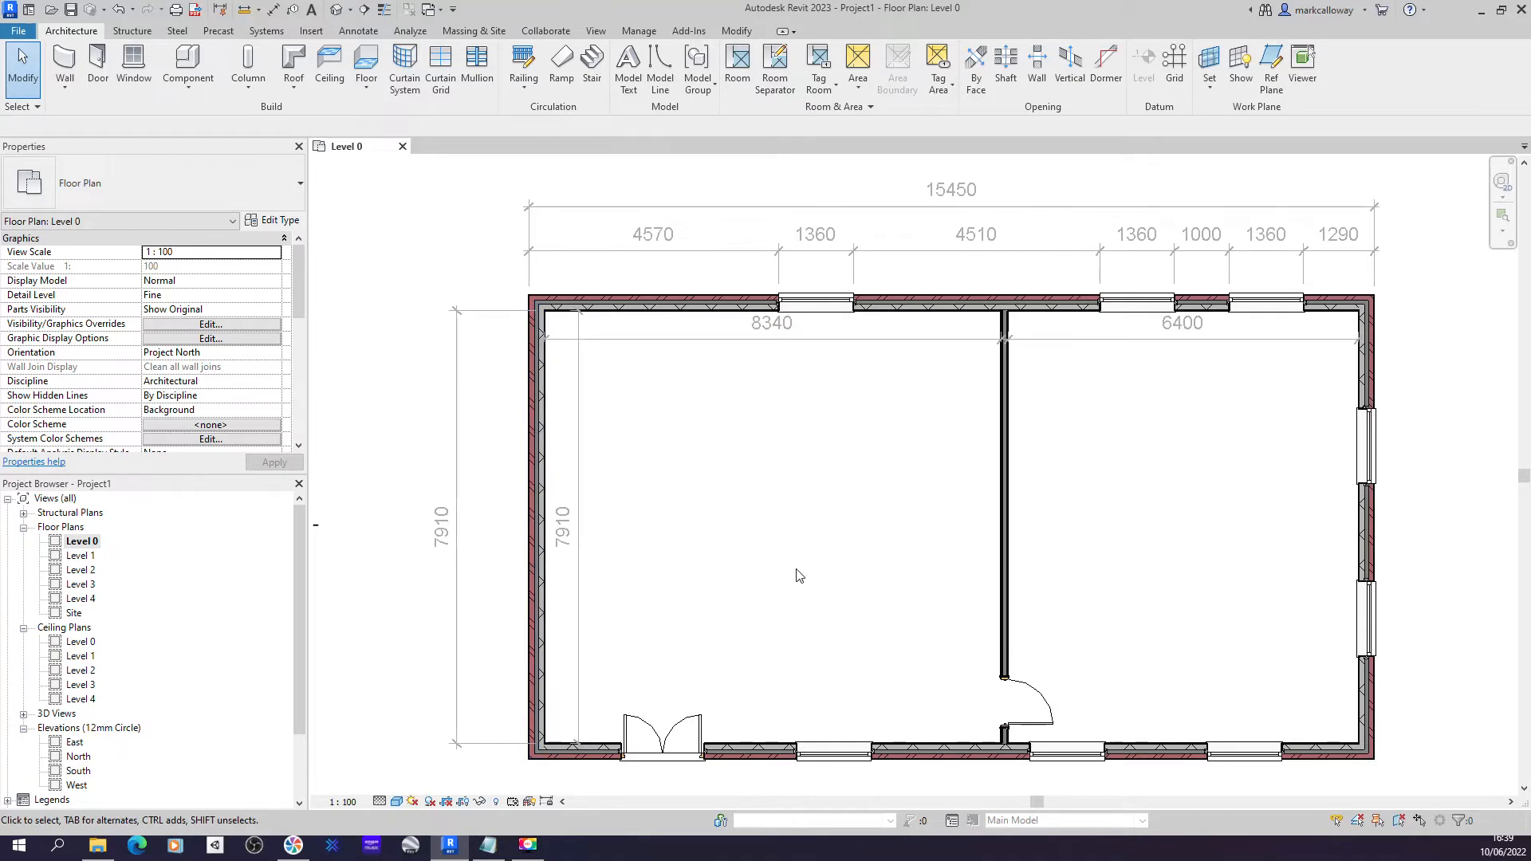
Step: Set the Level 0 floor plan's visual style to Hidden Line and its detail level to Coarse
left_click(397, 802)
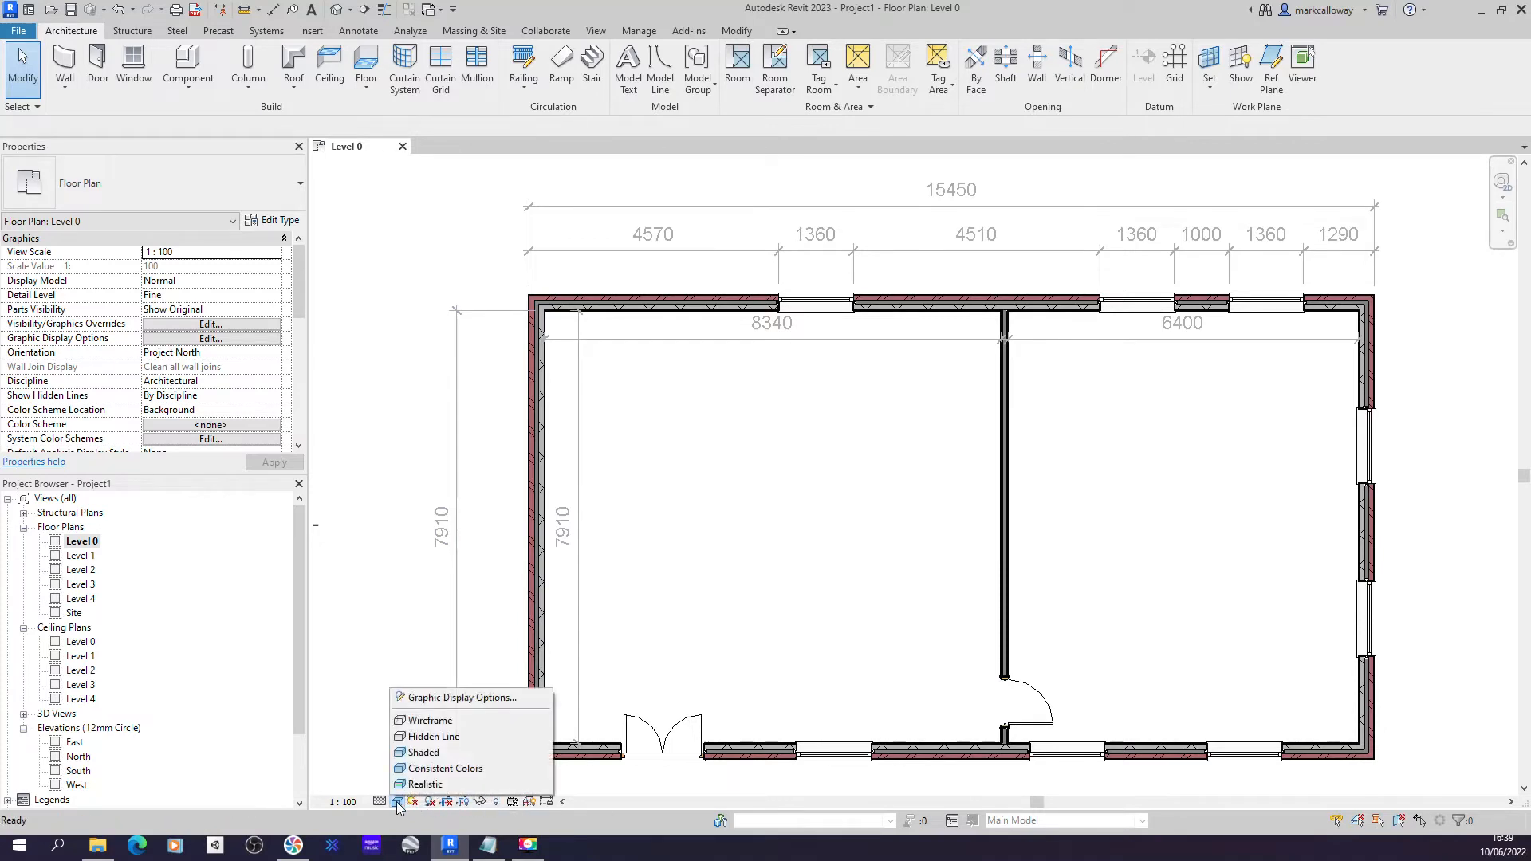
left_click(433, 739)
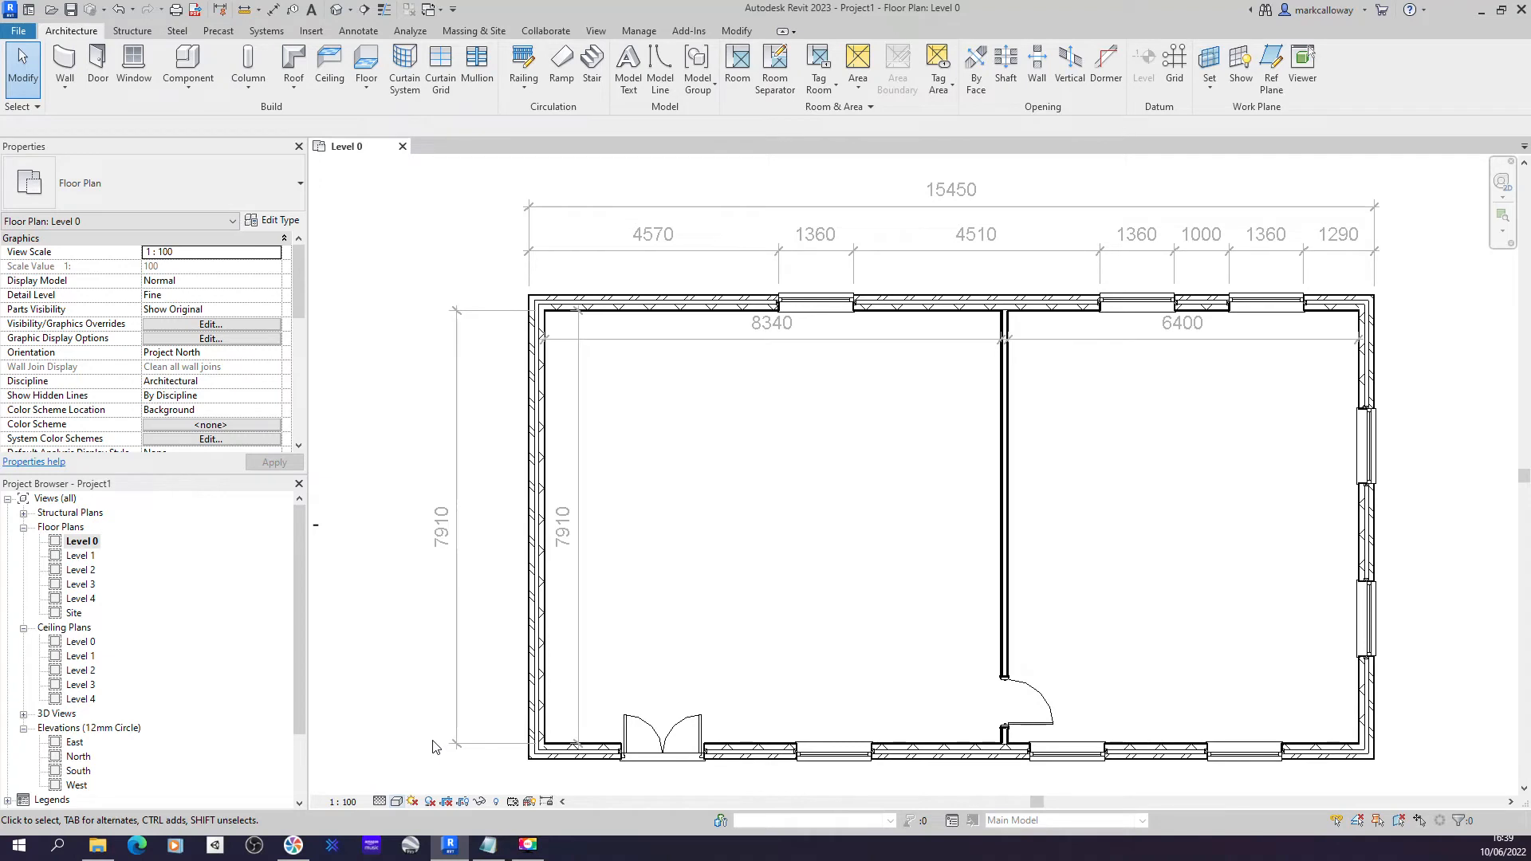
left_click(382, 802)
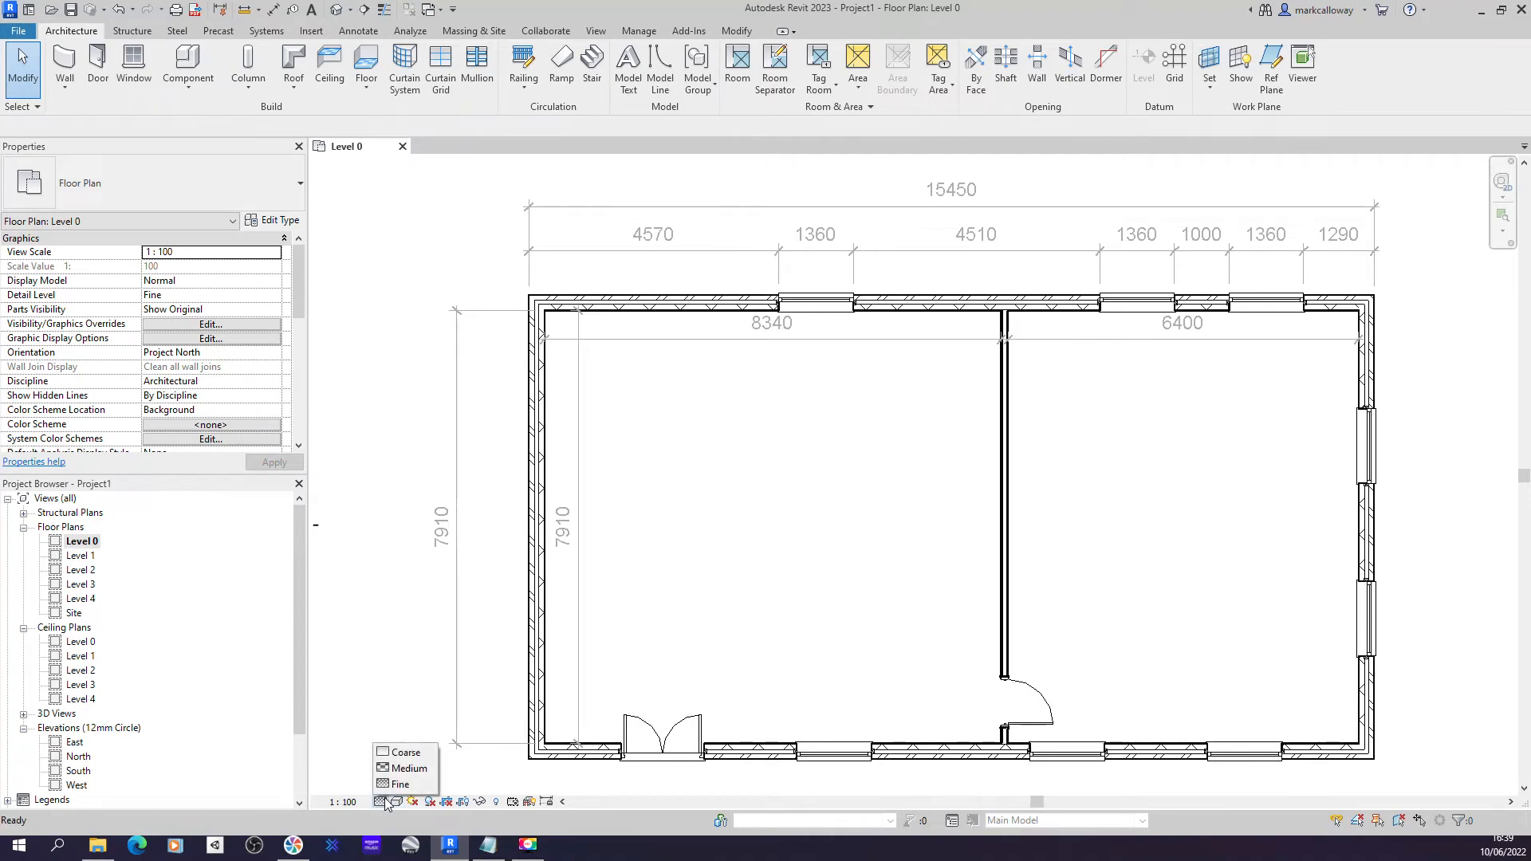
left_click(399, 752)
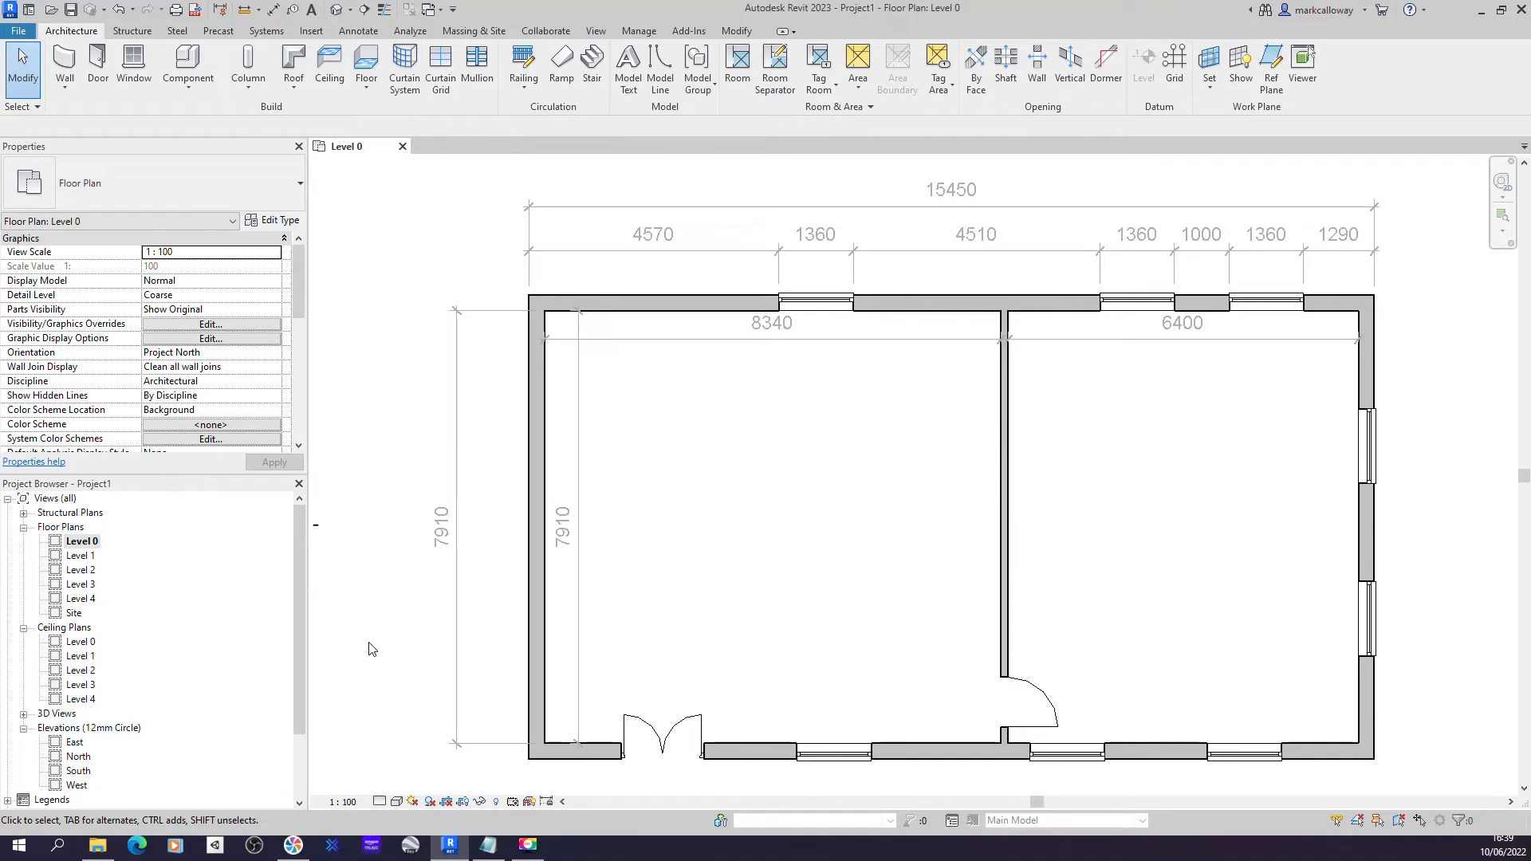
Step: Create a view template named dsfsda from the current Level 0 view
left_click(597, 32)
left_click(94, 88)
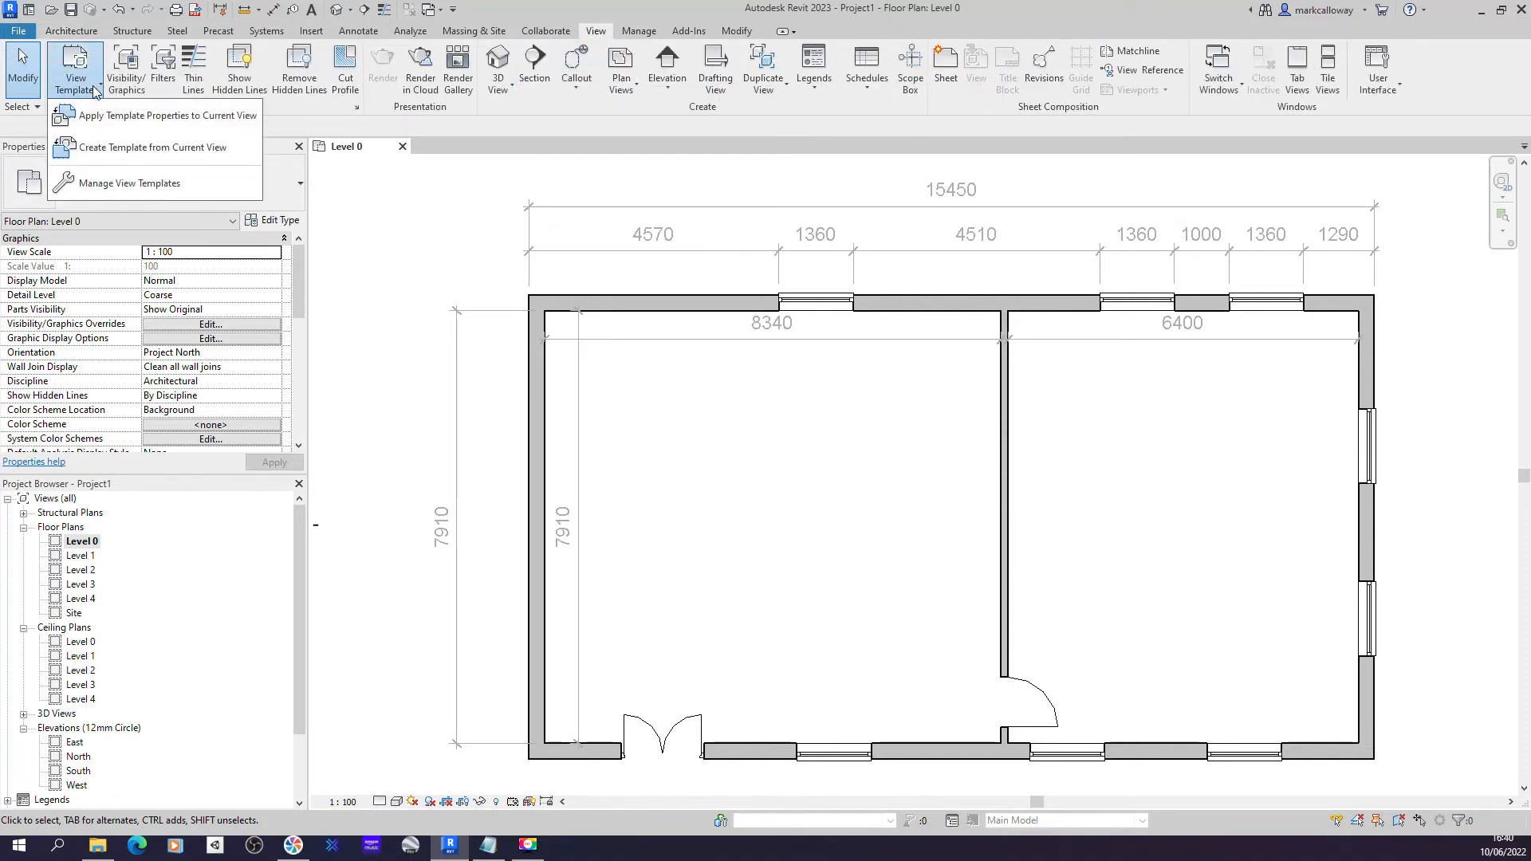
left_click(108, 152)
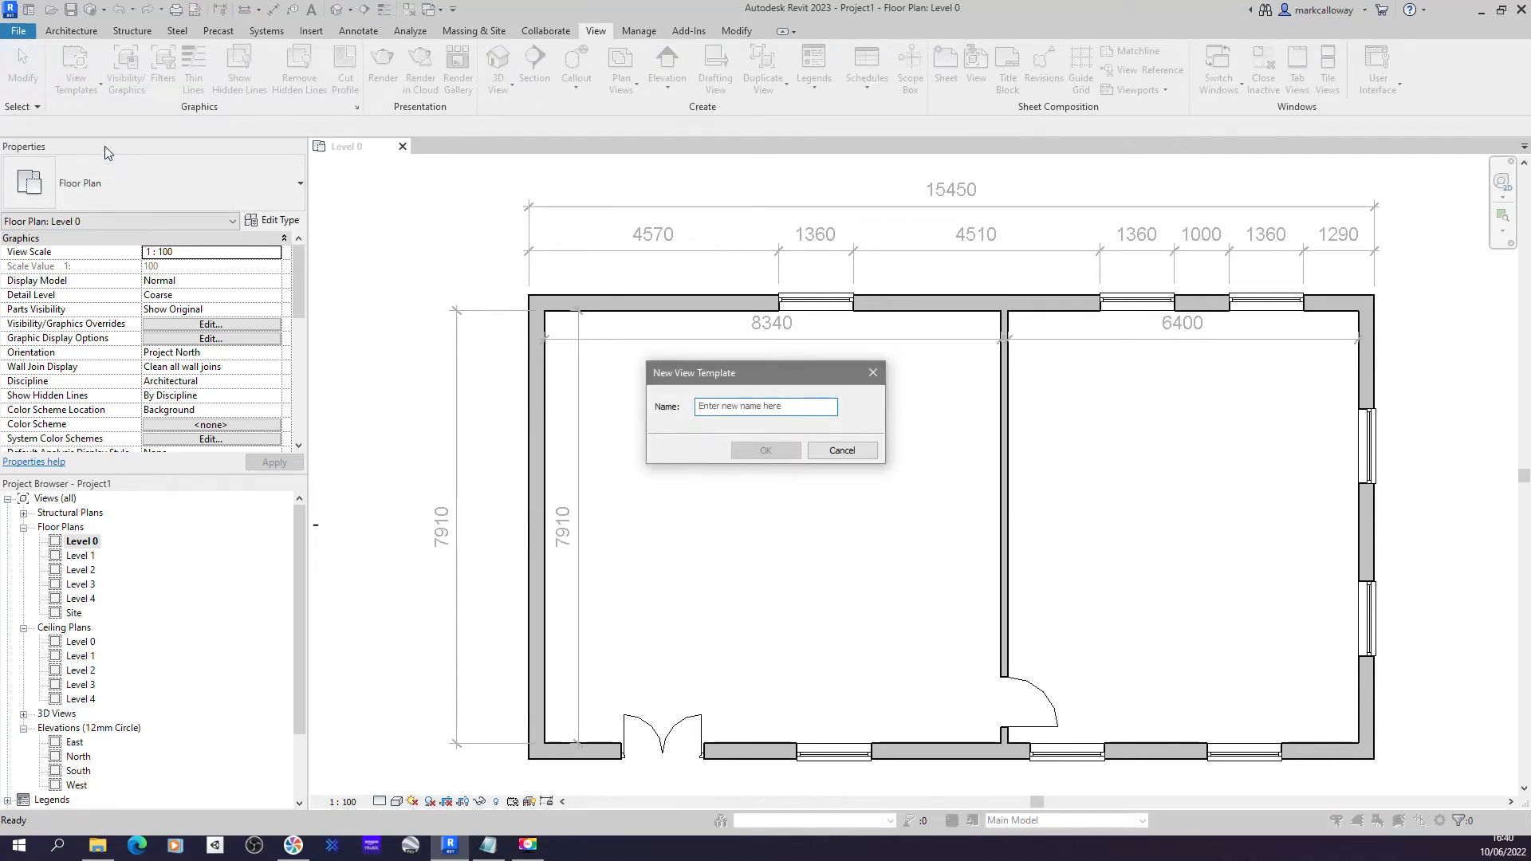
type("dsfsda")
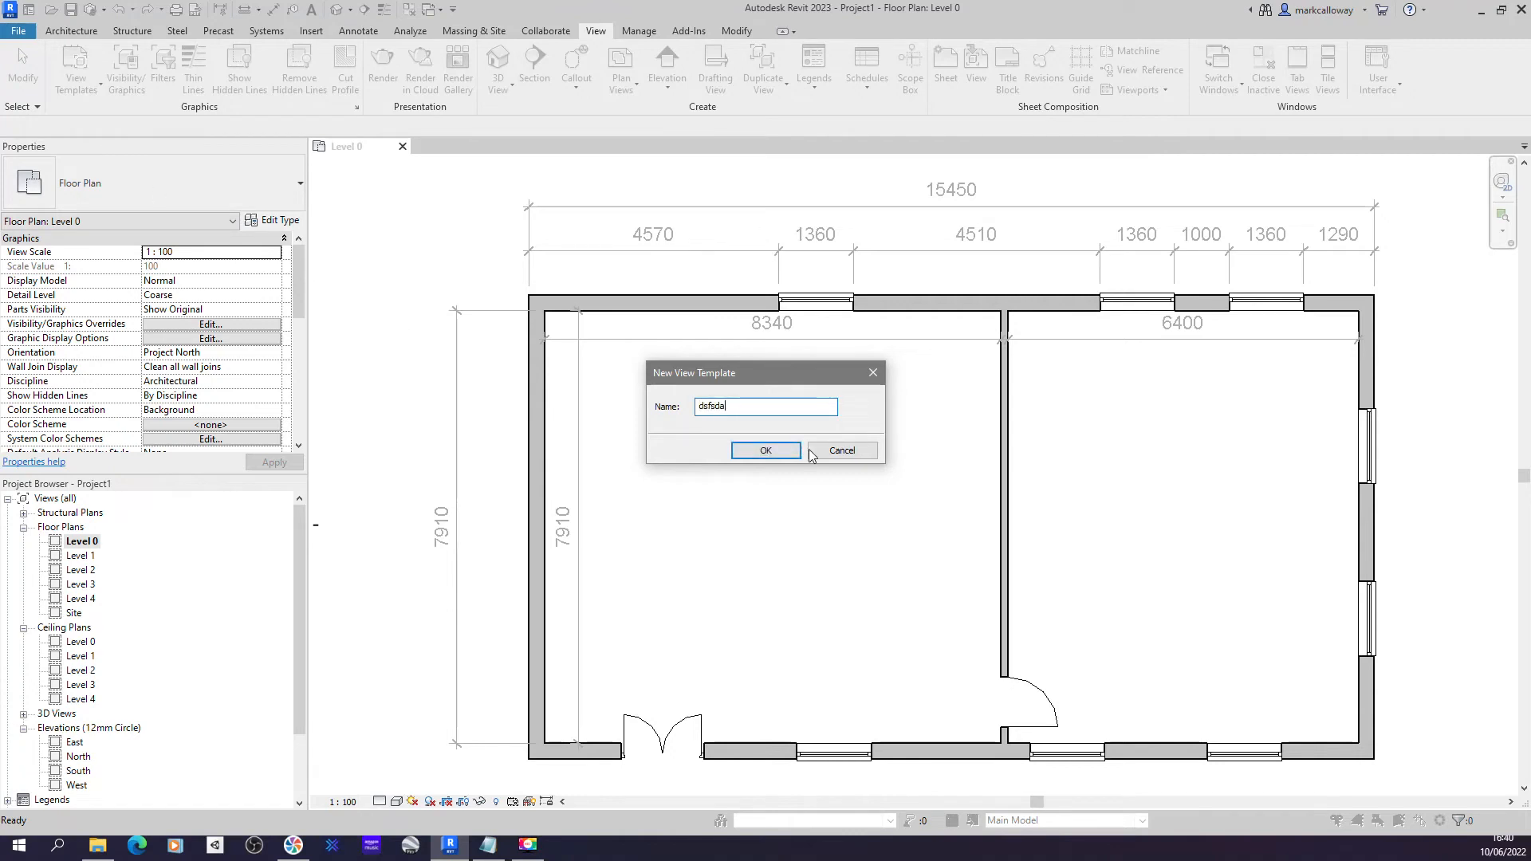
left_click(762, 452)
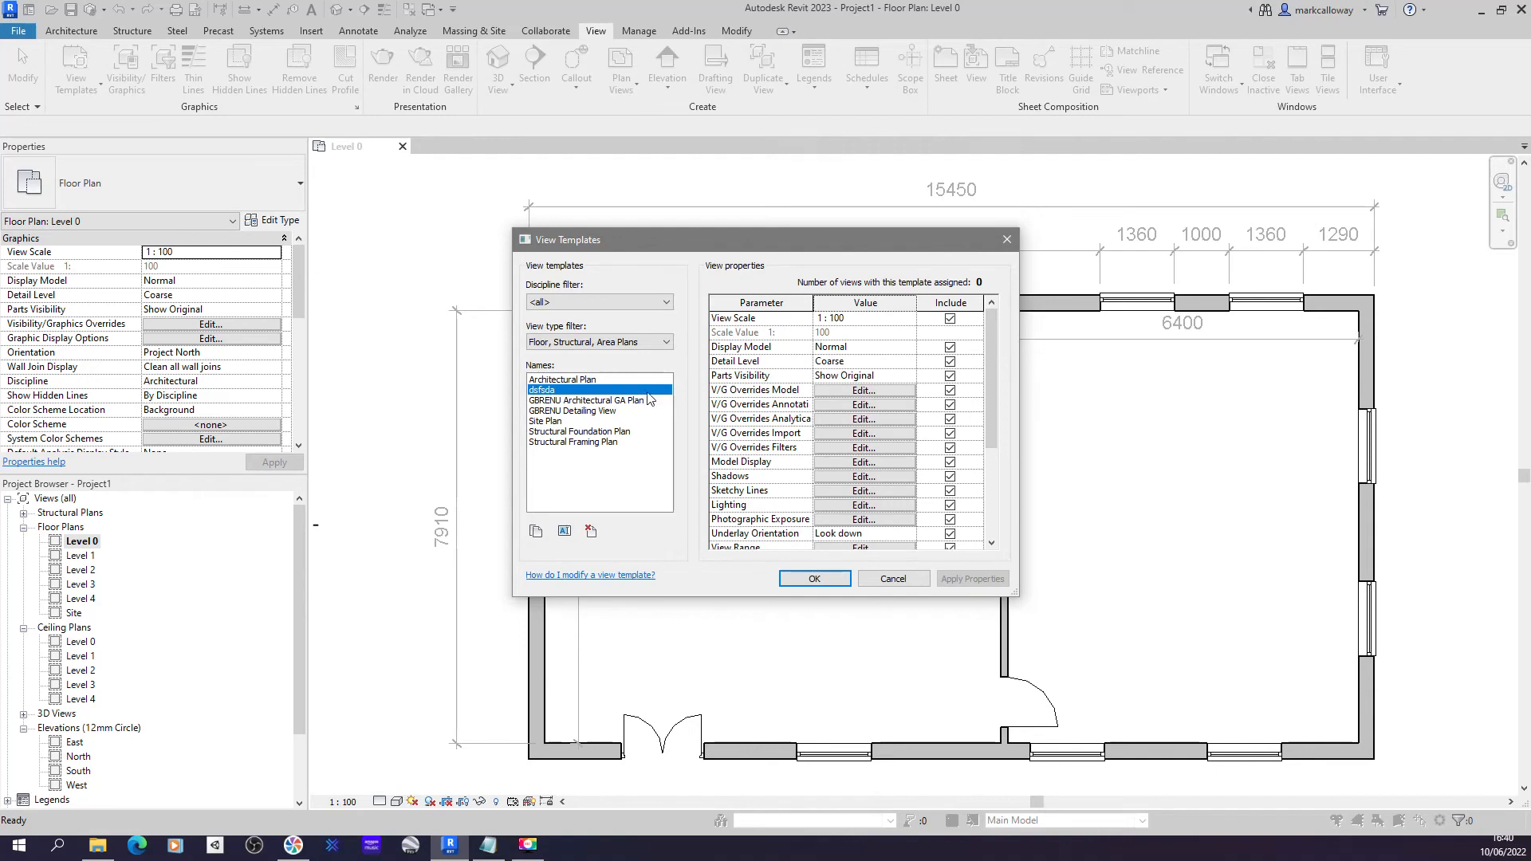
left_click(804, 589)
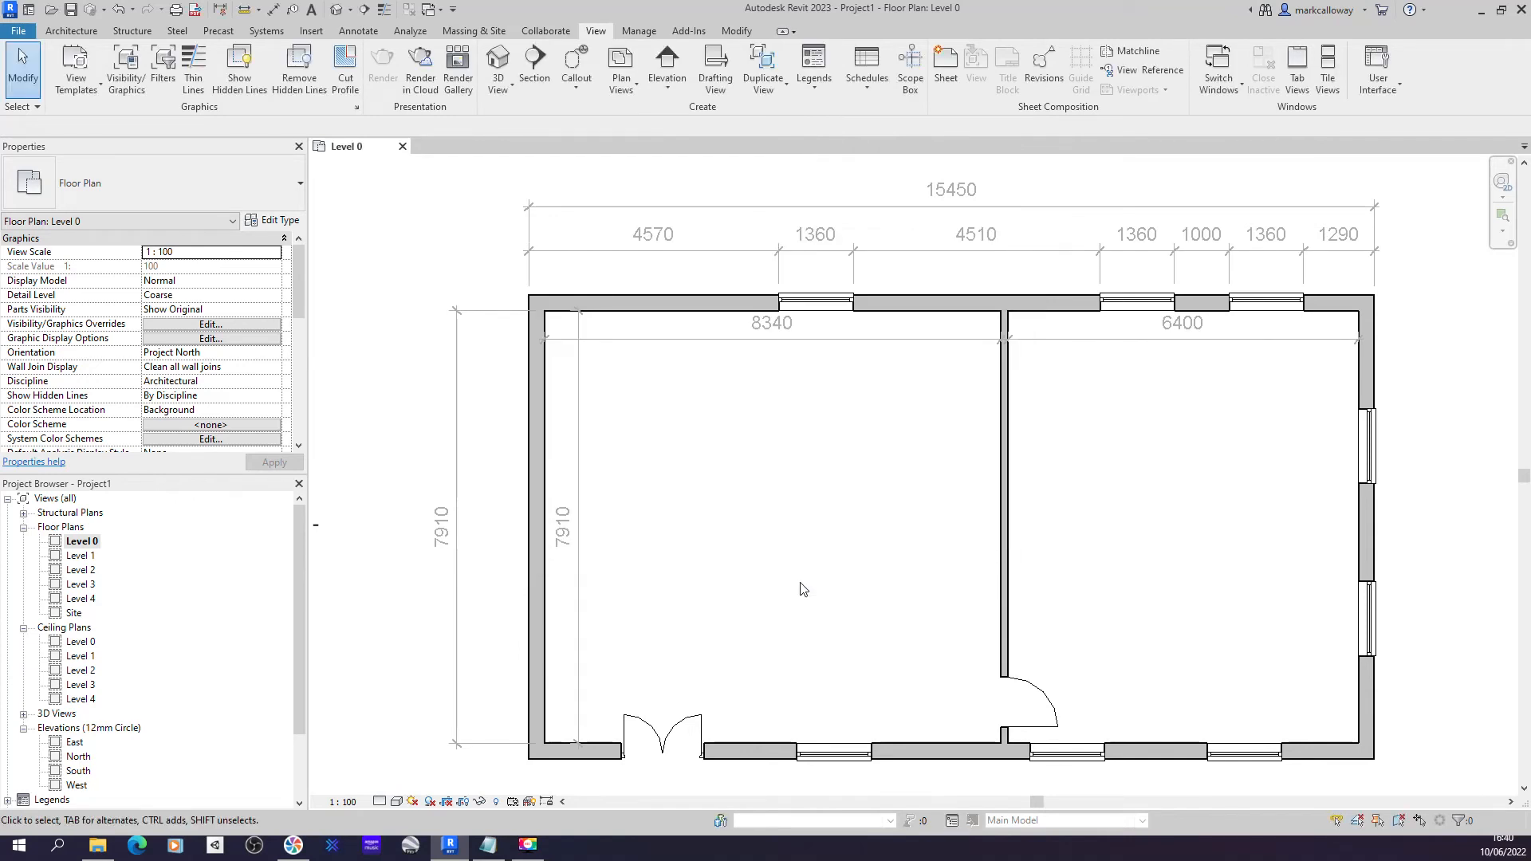
Step: Open the Level 1 floor plan and assign the dsfsda view template to it
double_click(81, 558)
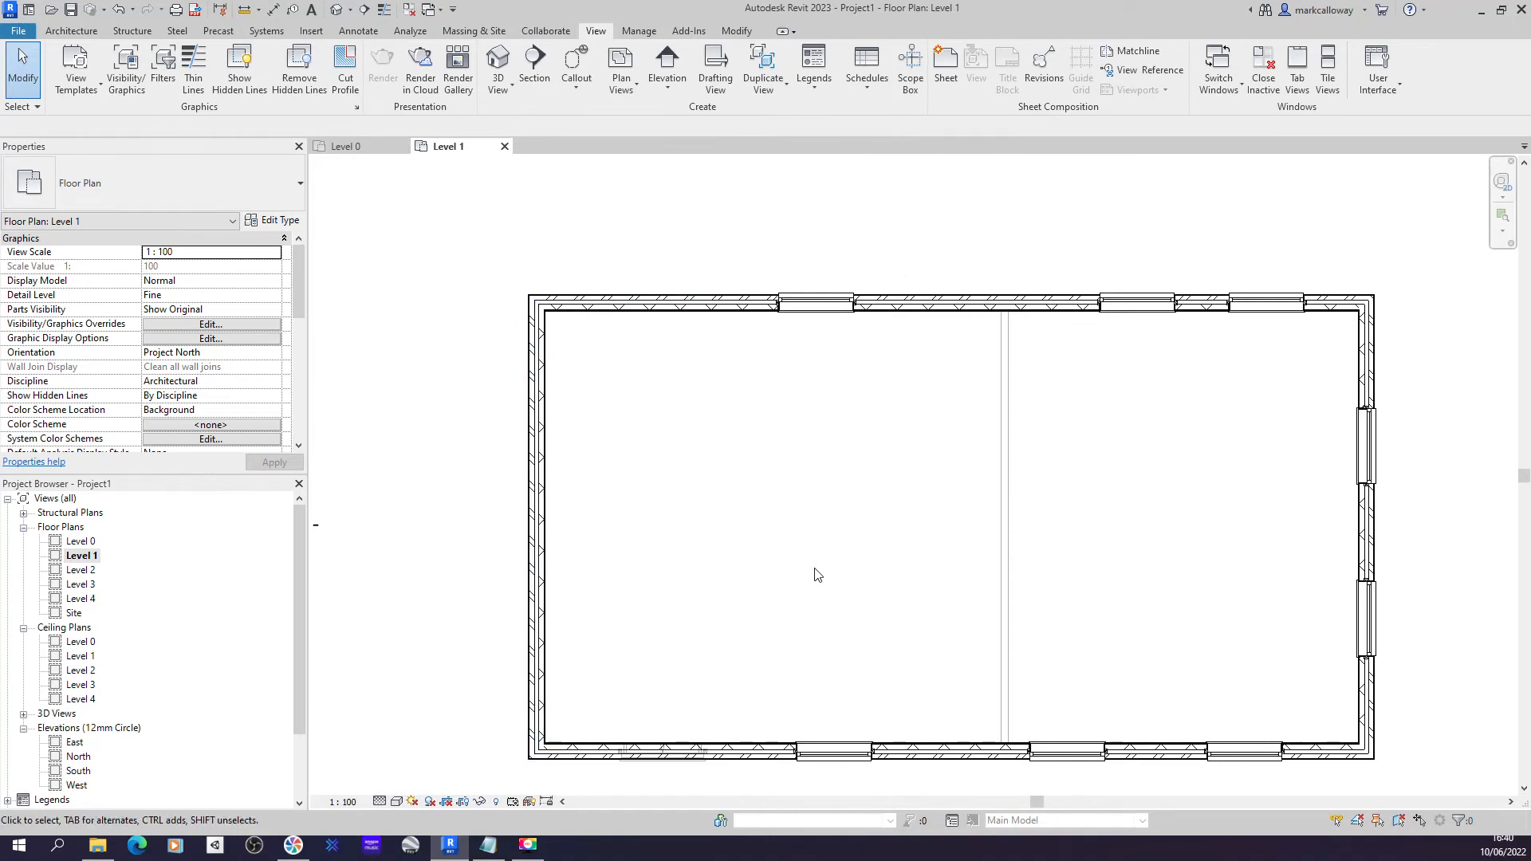
left_click_drag(298, 302, 303, 383)
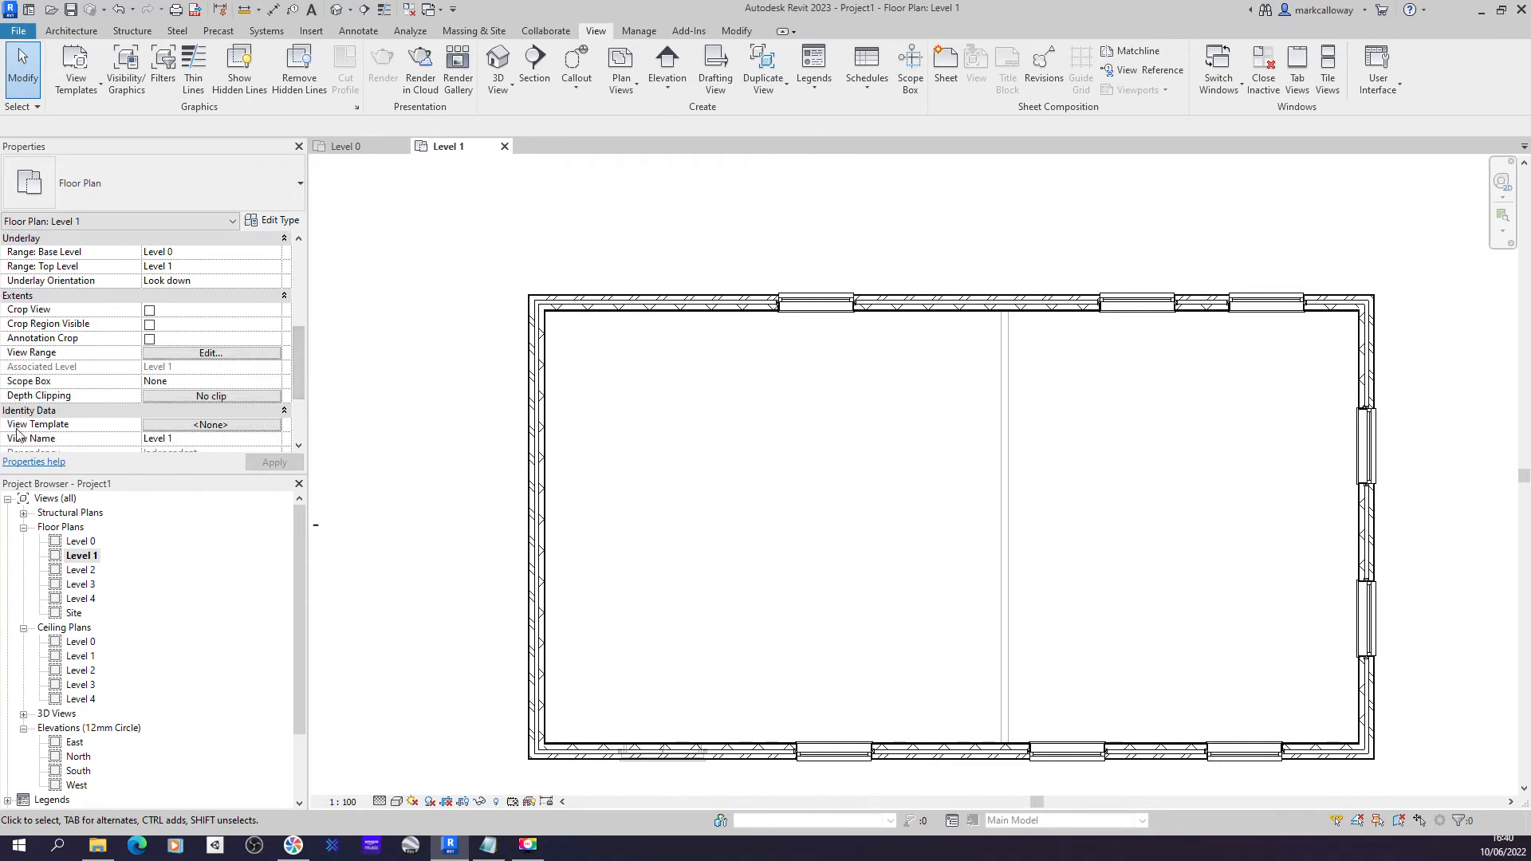
left_click(211, 425)
left_click(536, 401)
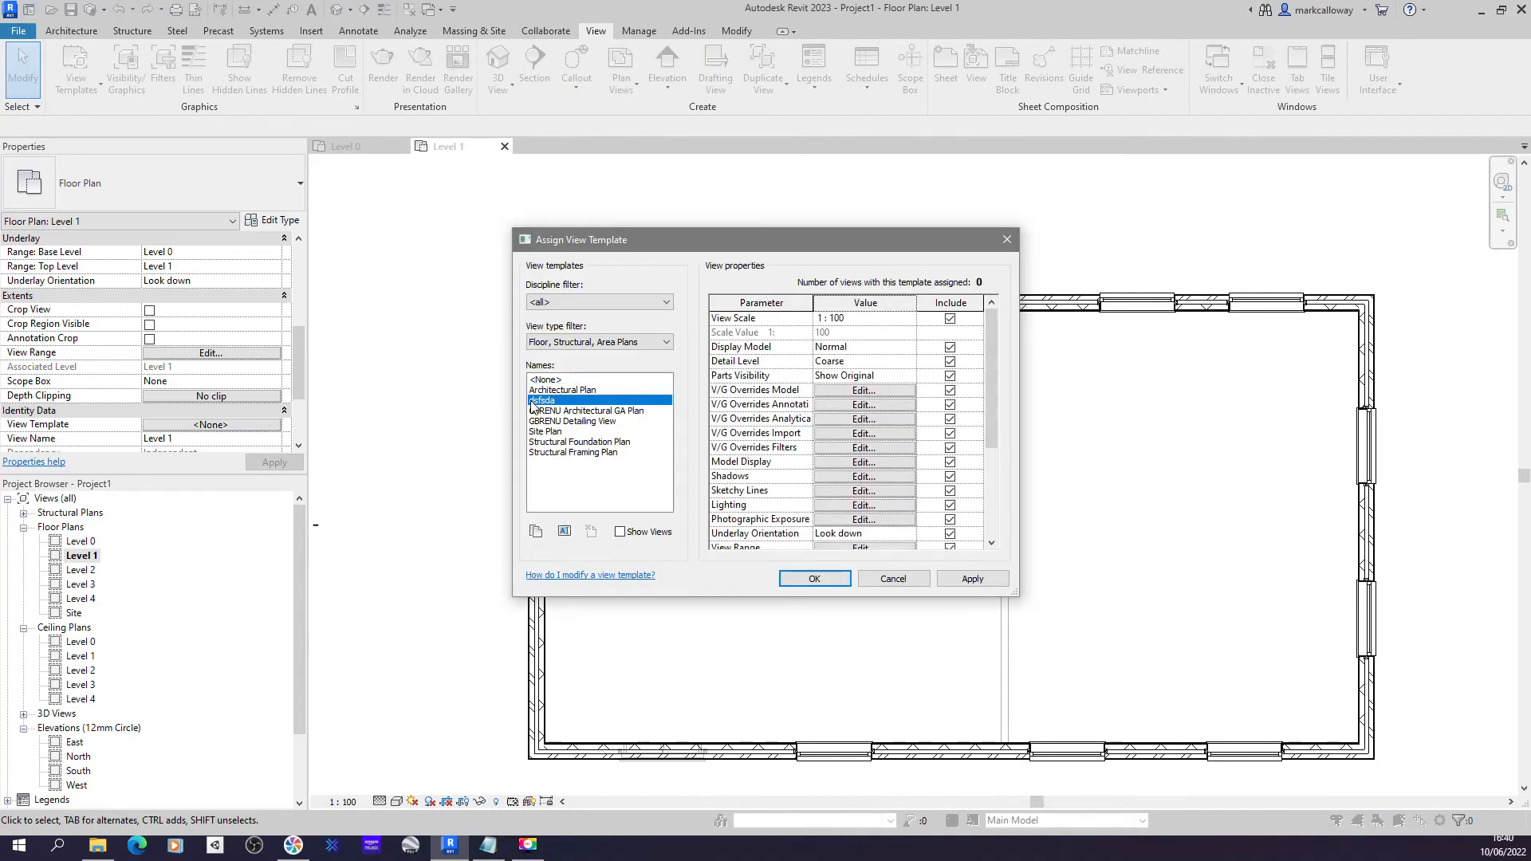
left_click(828, 577)
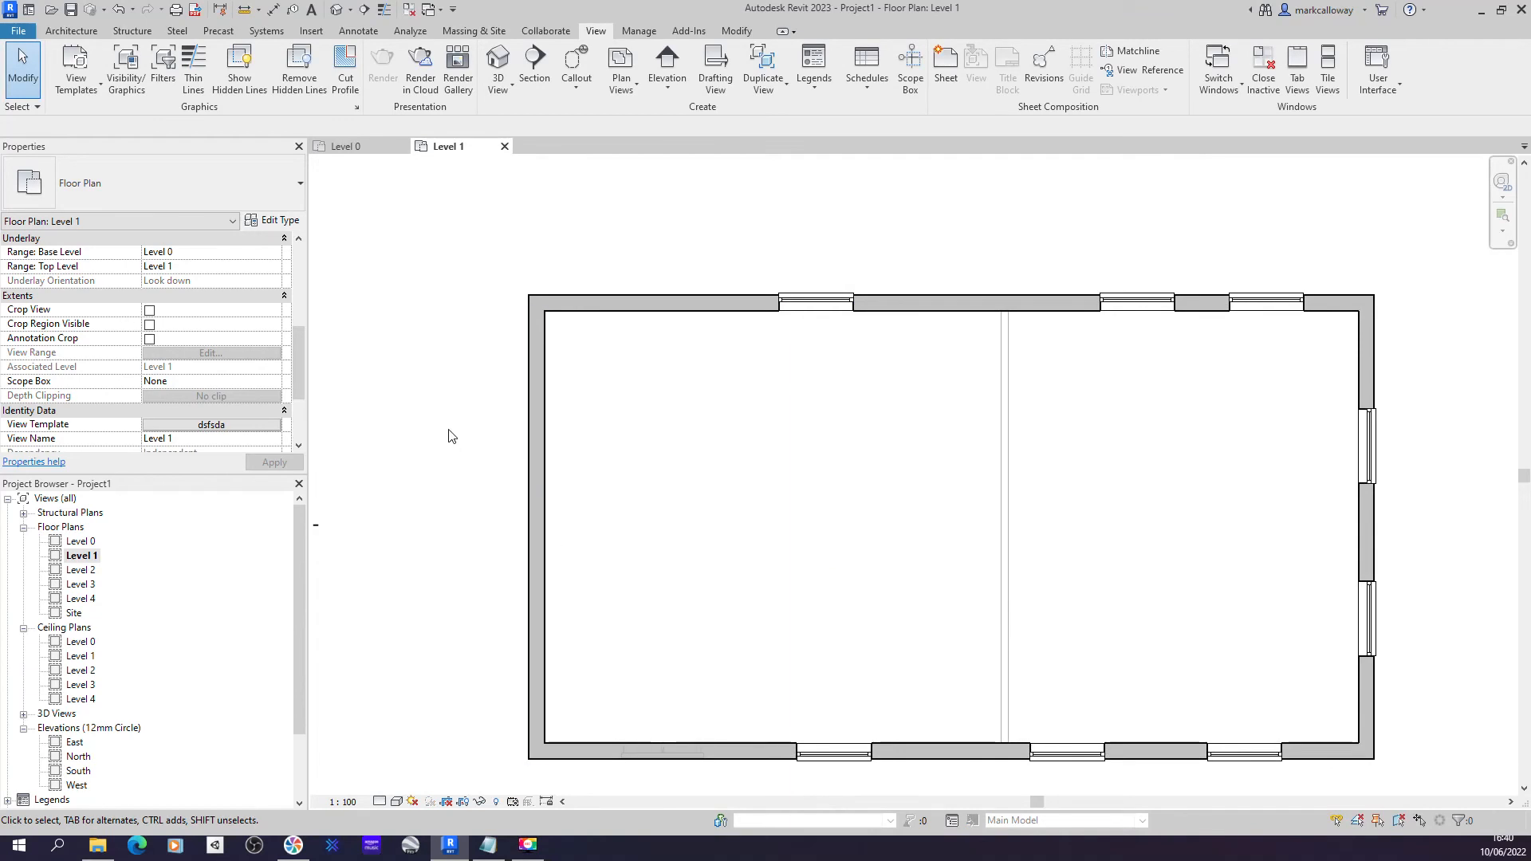
Step: Remove the view template assignment from the Level 1 plan by setting it to None
left_click(256, 428)
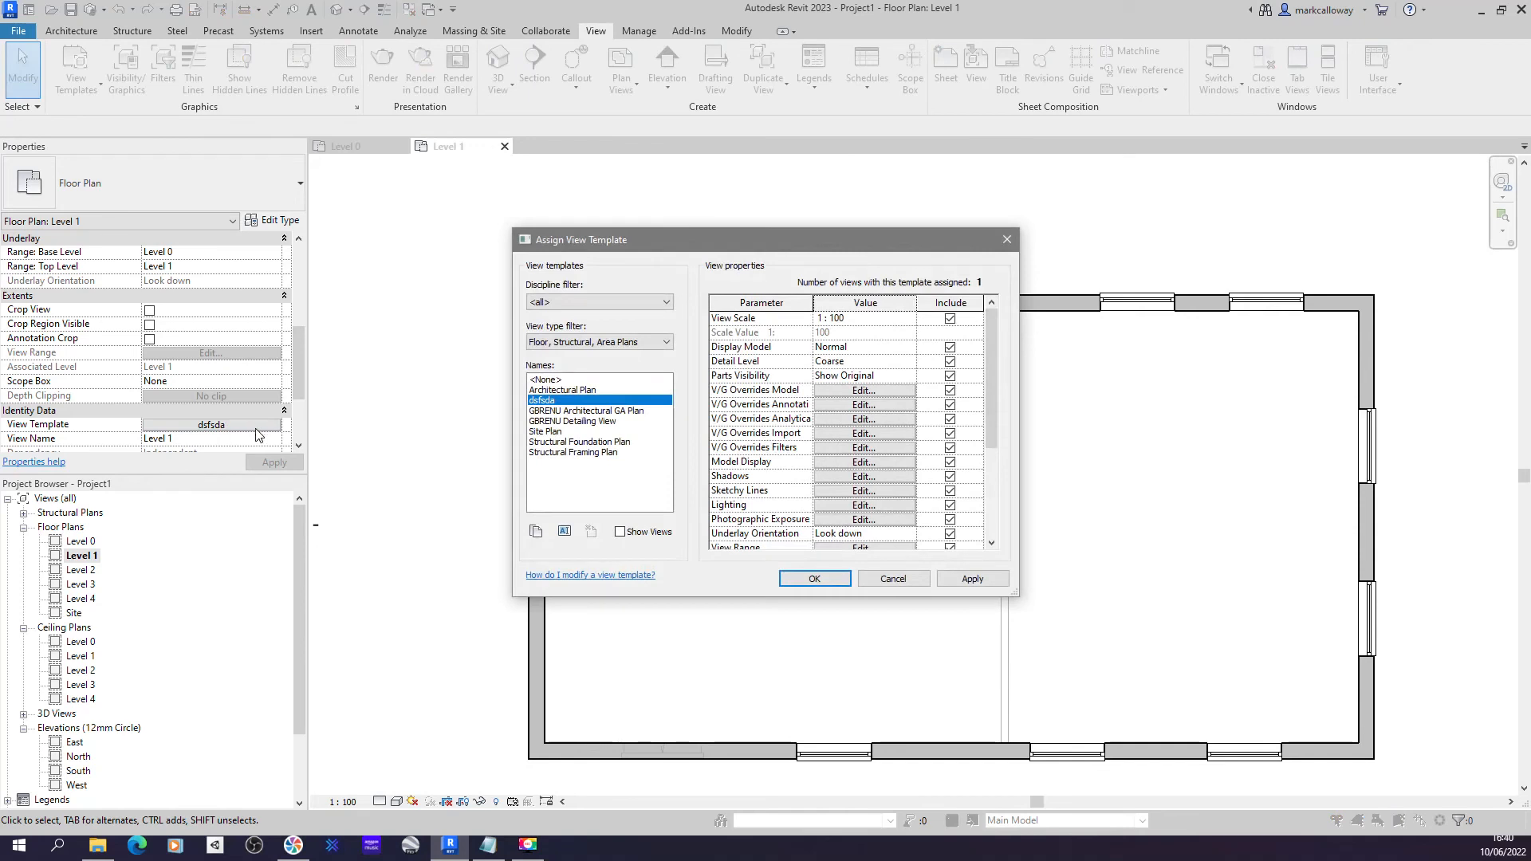
left_click(894, 578)
mouse_move(300, 348)
left_mouse_down()
mouse_move(303, 265)
mouse_move(299, 375)
left_mouse_up()
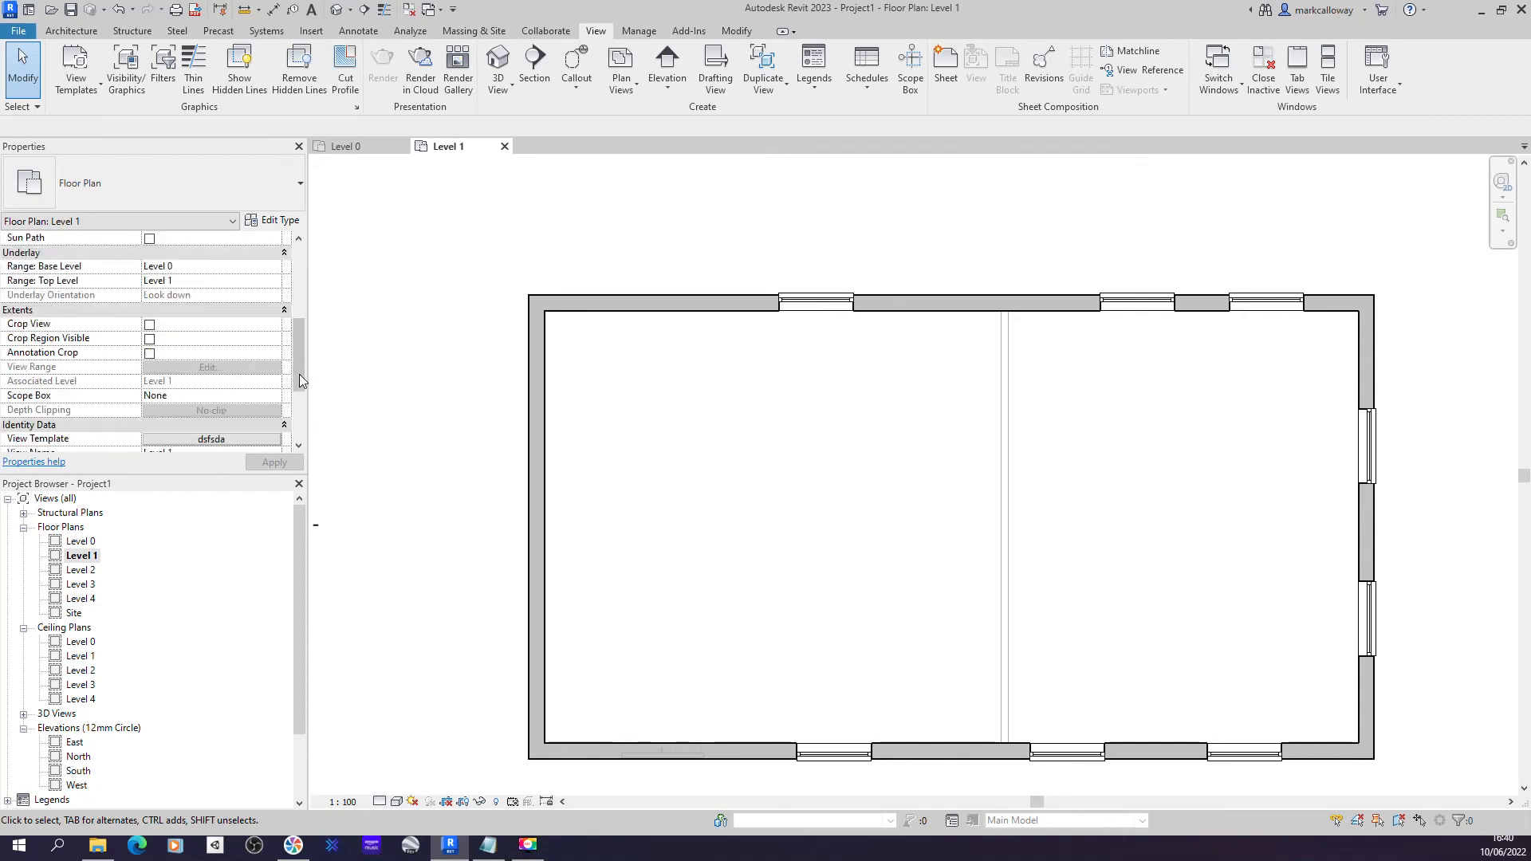
left_click(255, 441)
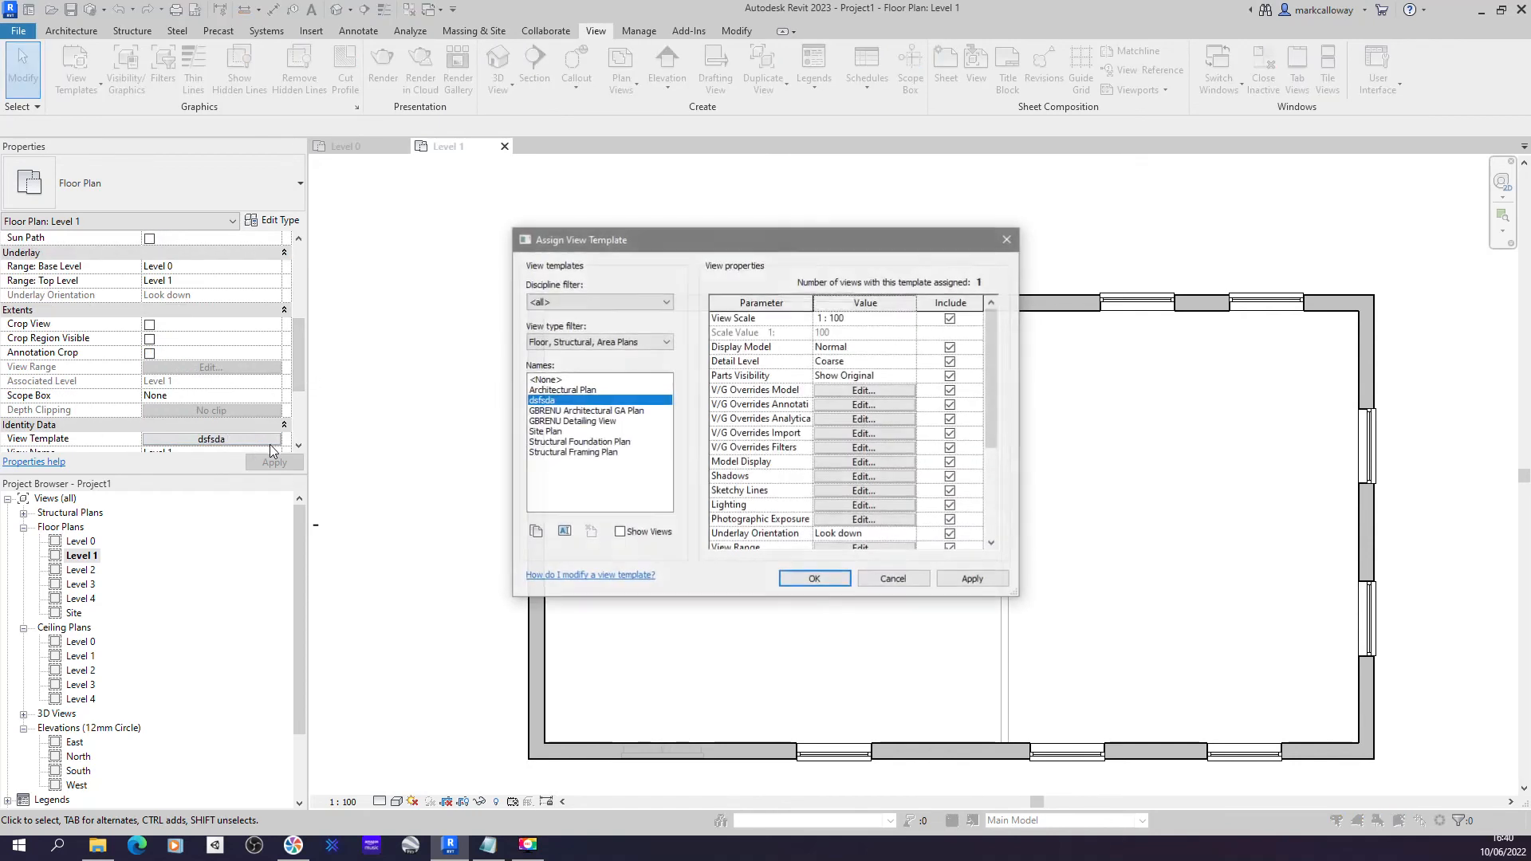
left_click(546, 381)
left_click(815, 579)
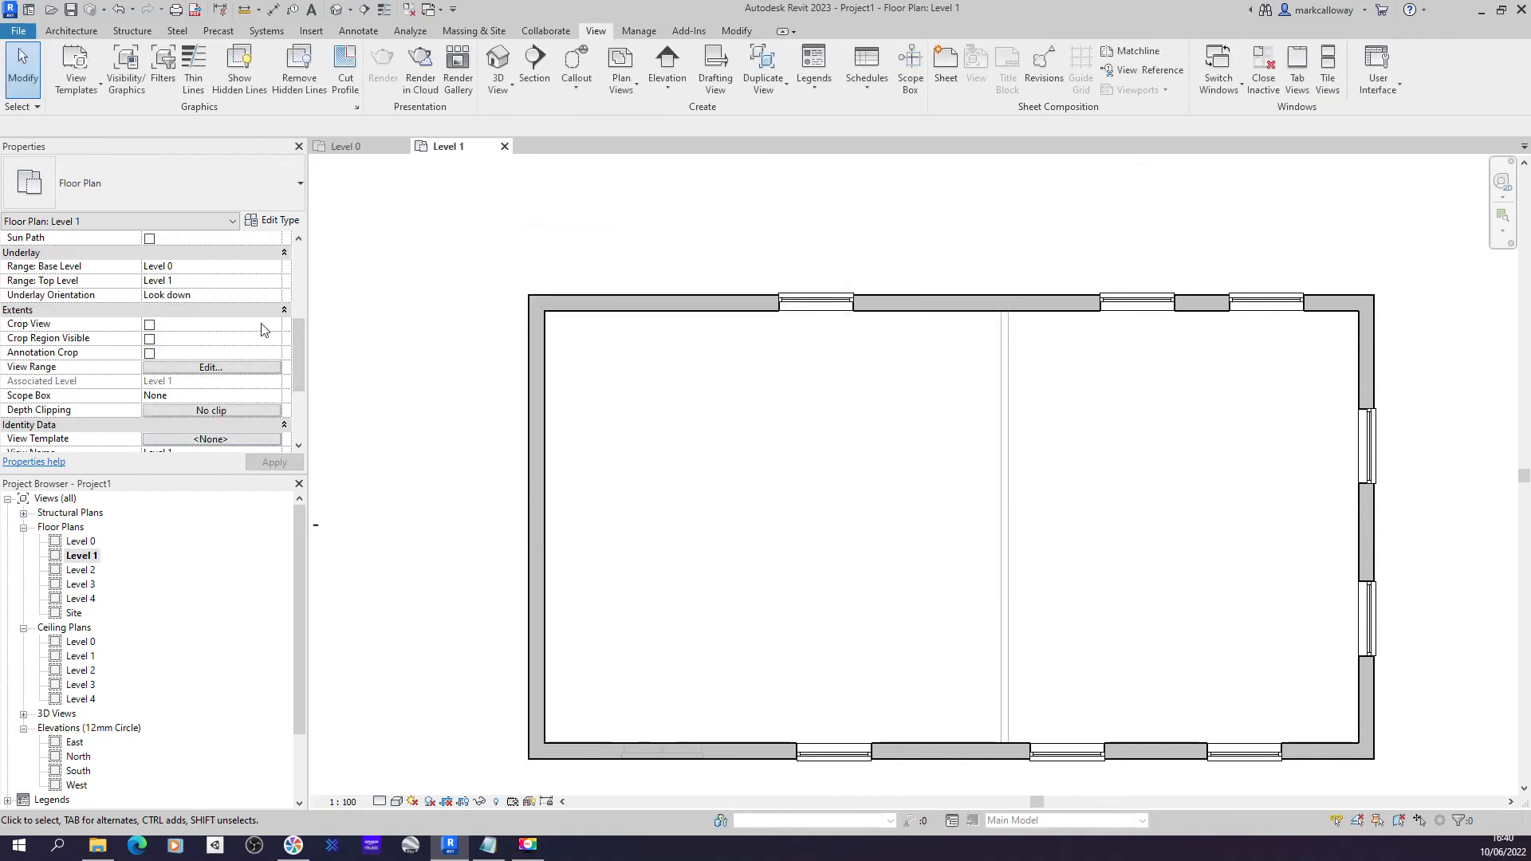
Step: Apply the dsfsda template properties to the current Level 1 view without assigning the template, and open the view scale for editing
left_click(96, 92)
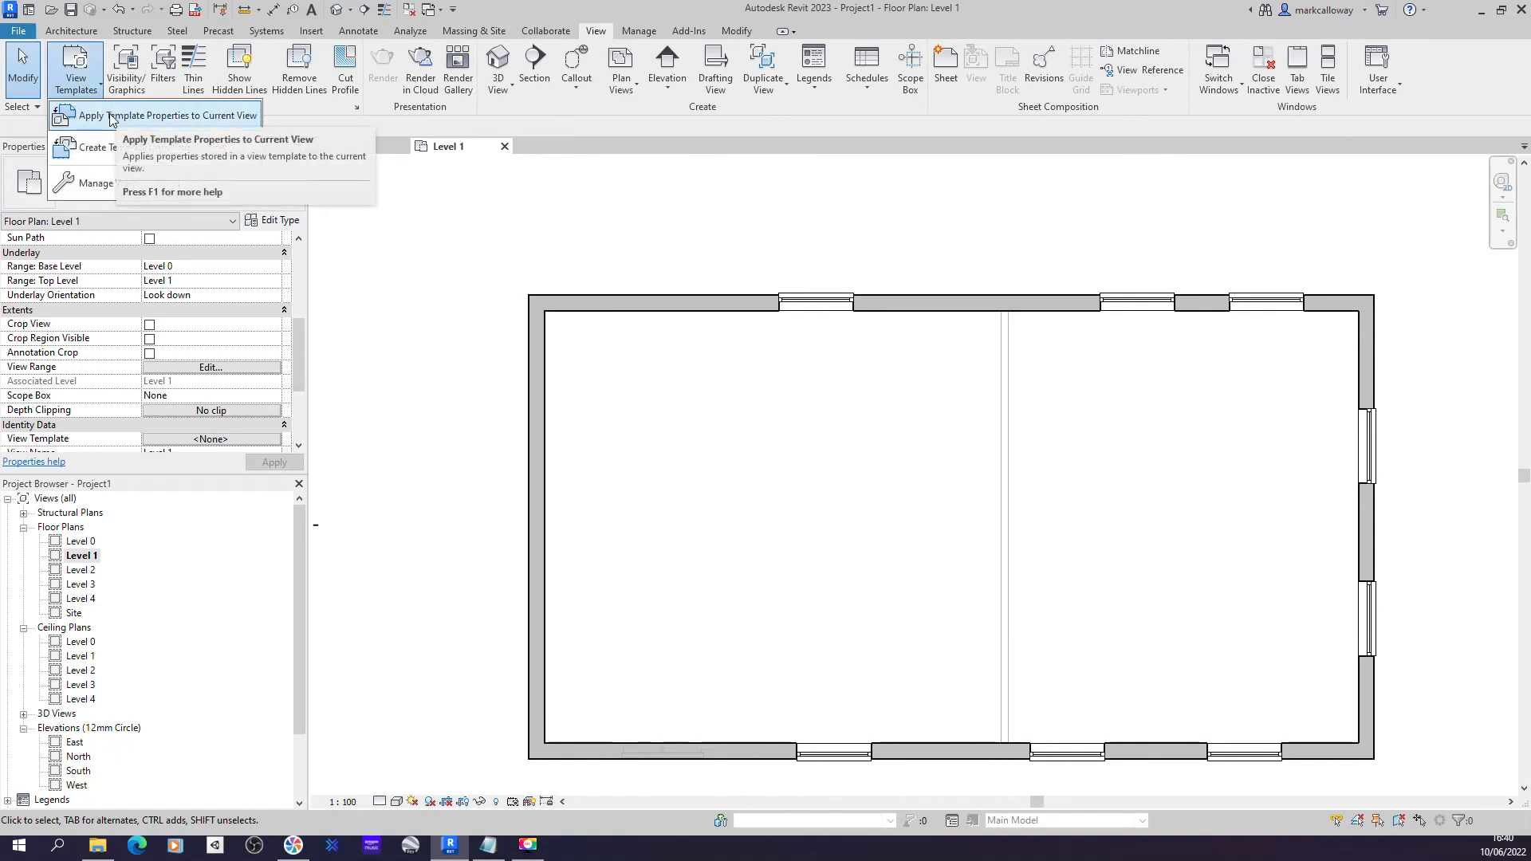
left_click(112, 119)
left_click(564, 391)
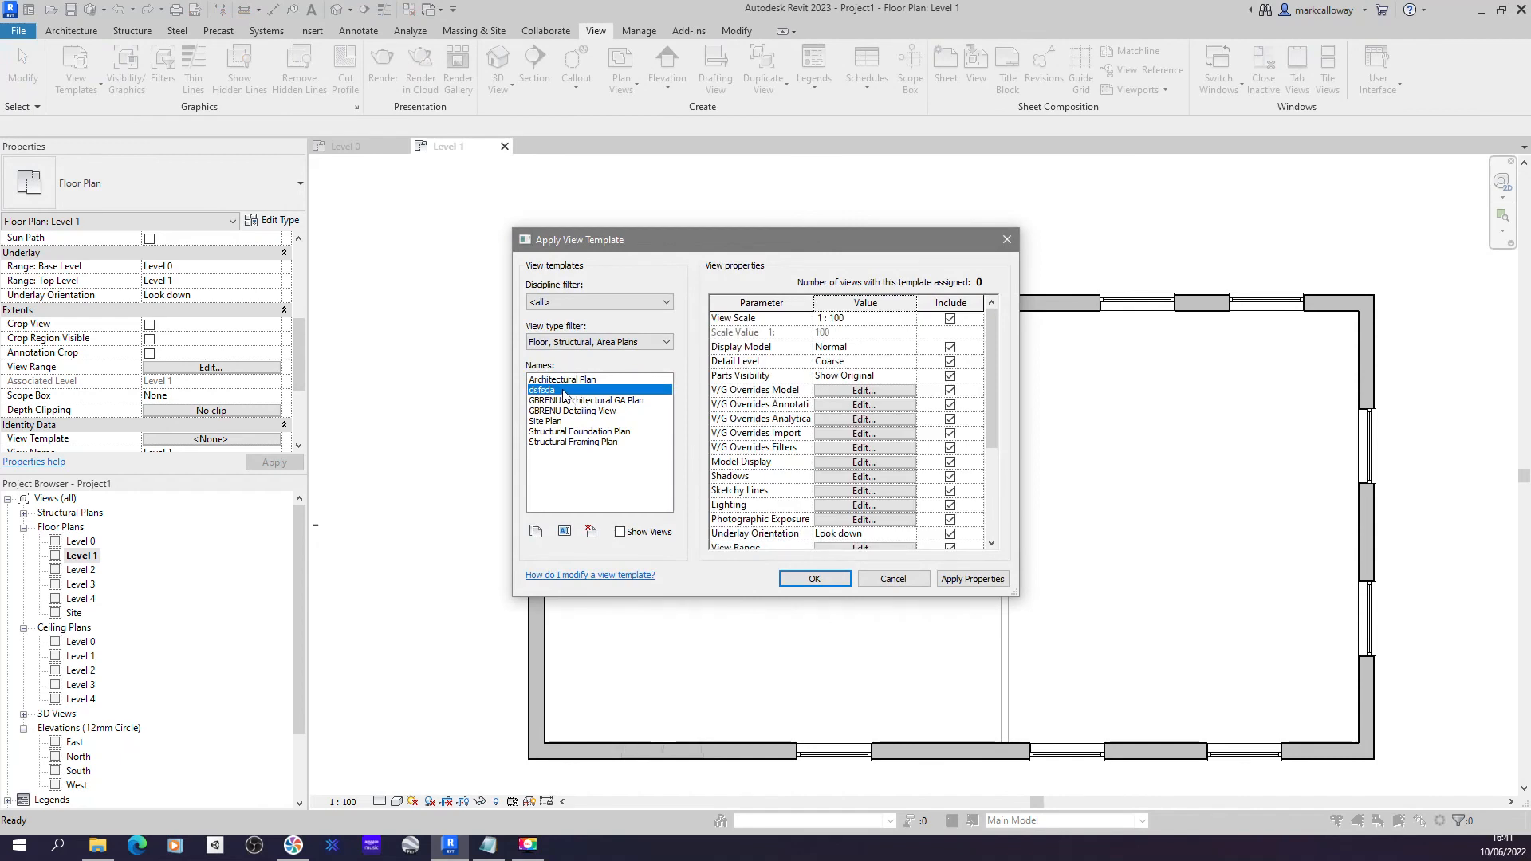
left_click(815, 580)
left_click_drag(297, 373, 296, 298)
left_click(239, 252)
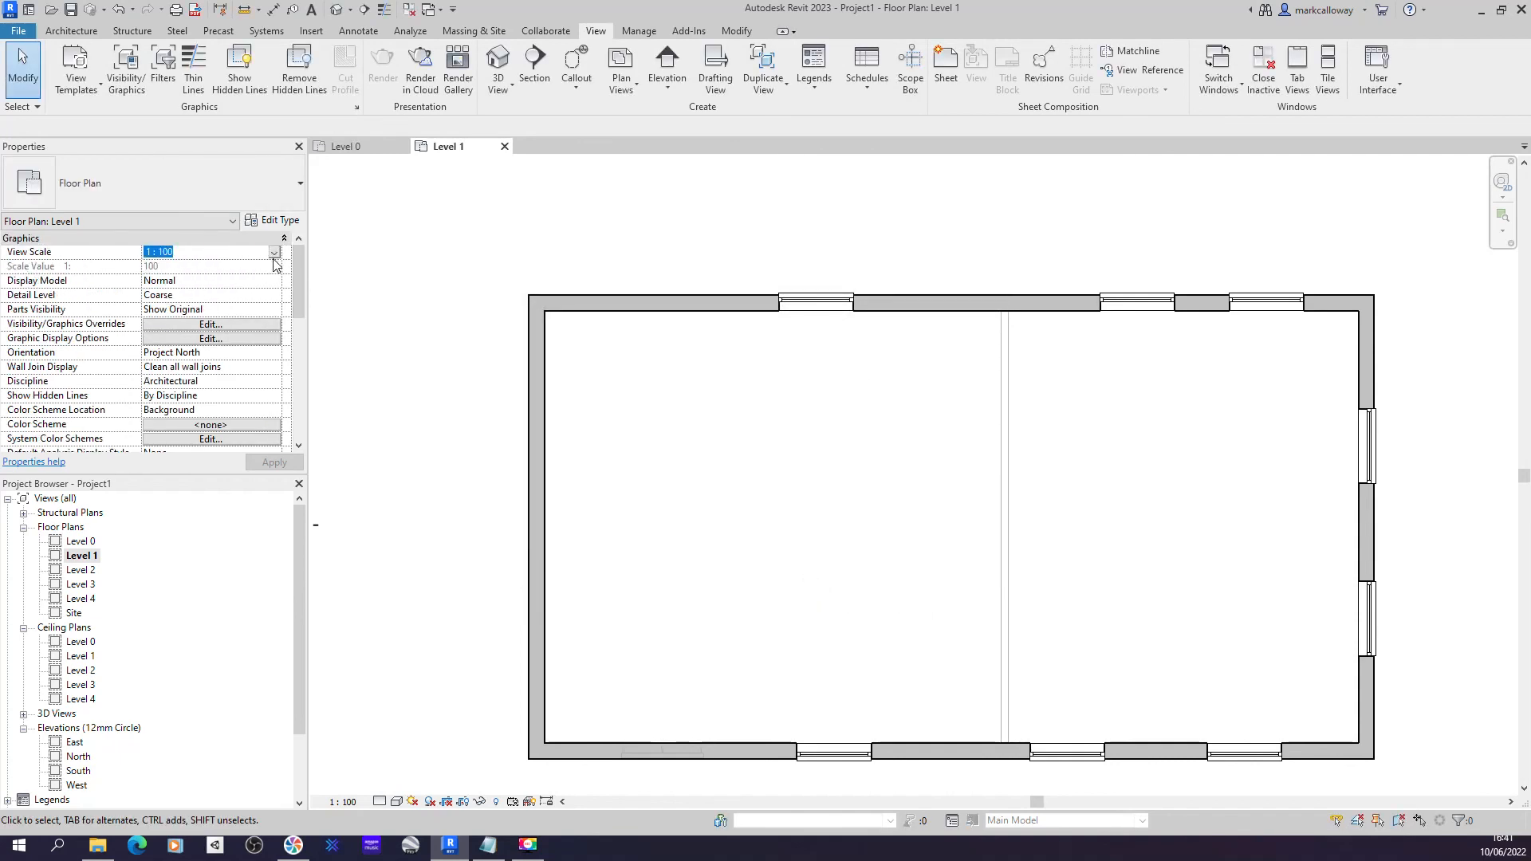